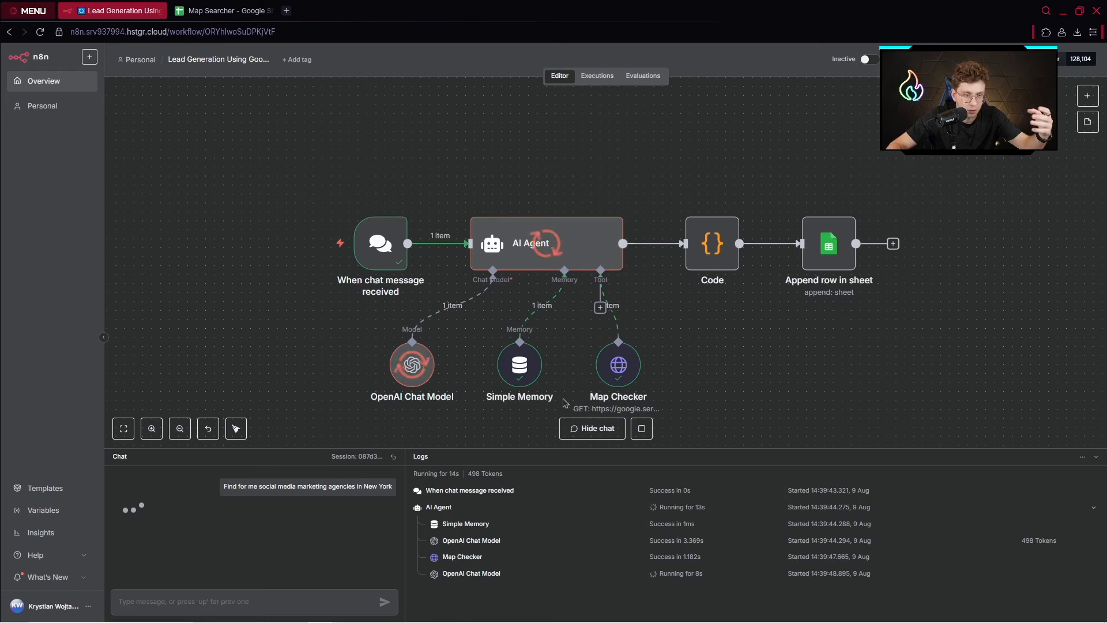
Switch to the Map Searcher spreadsheet and examine the generated leads' name, address, phone, website and opening hours columns.
{"action": "scroll", "coordinate": [744, 370], "scroll_direction": "right", "scroll_amount": 2}
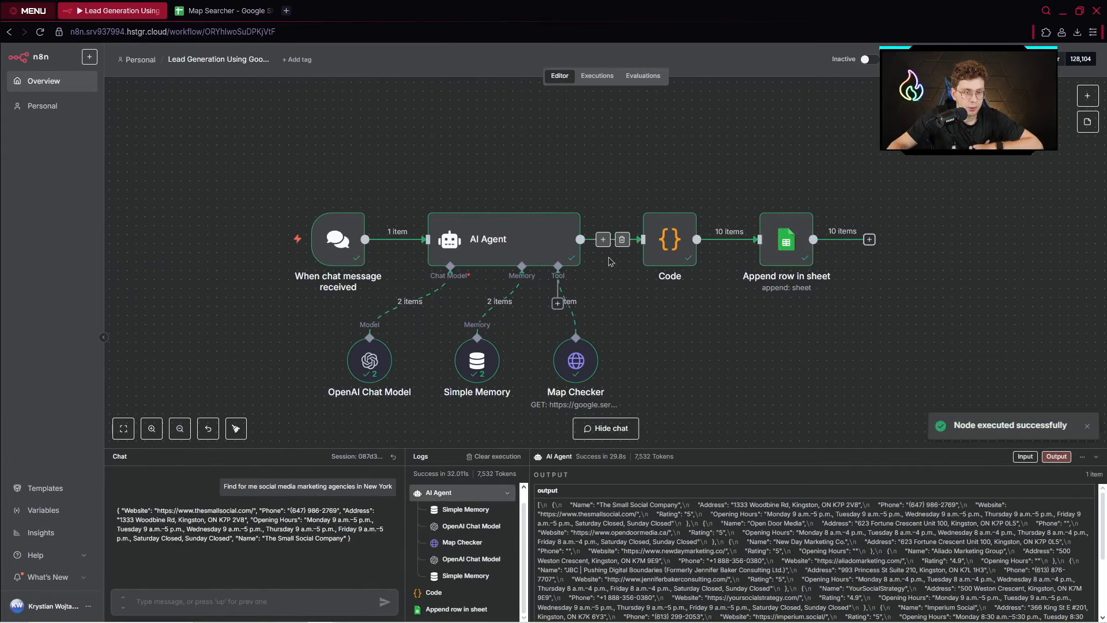
{"action": "left_click", "coordinate": [225, 10]}
{"action": "left_click", "coordinate": [168, 286]}
{"action": "left_click", "coordinate": [74, 166]}
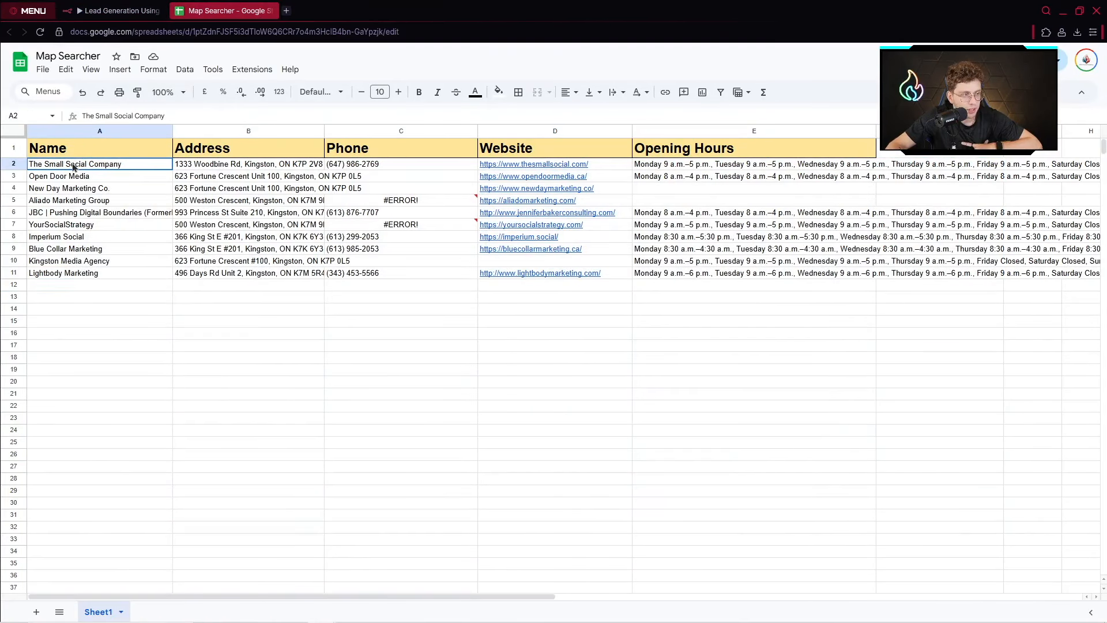
{"action": "left_click", "coordinate": [193, 152]}
{"action": "left_click", "coordinate": [396, 153]}
{"action": "left_click", "coordinate": [552, 155]}
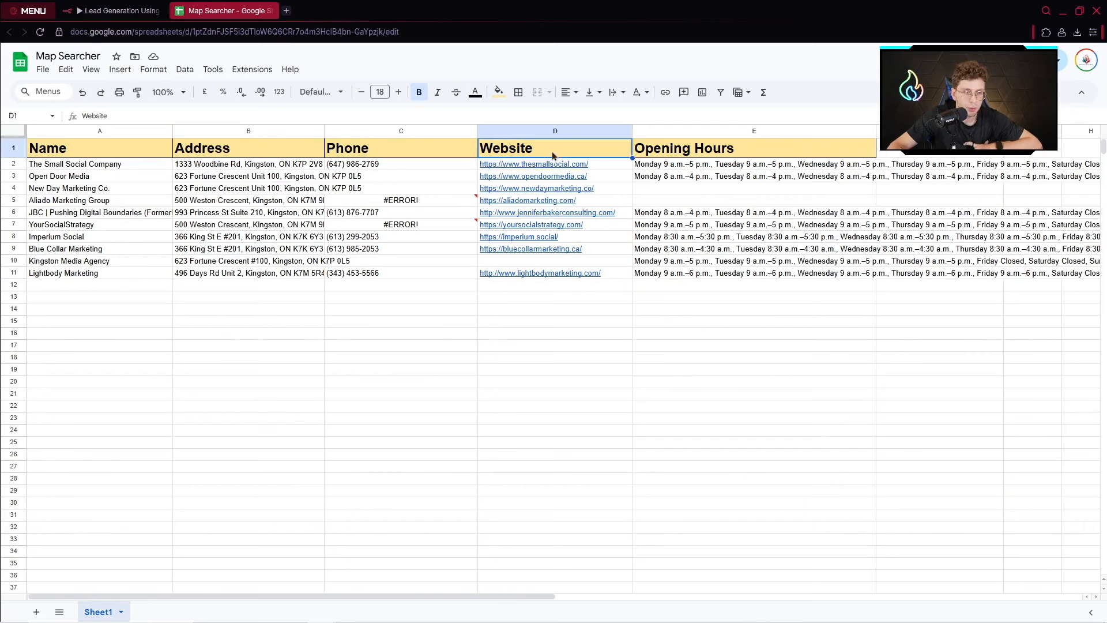
{"action": "left_click", "coordinate": [664, 149]}
{"action": "left_click_drag", "start_coordinate": [903, 288], "coordinate": [113, 168]}
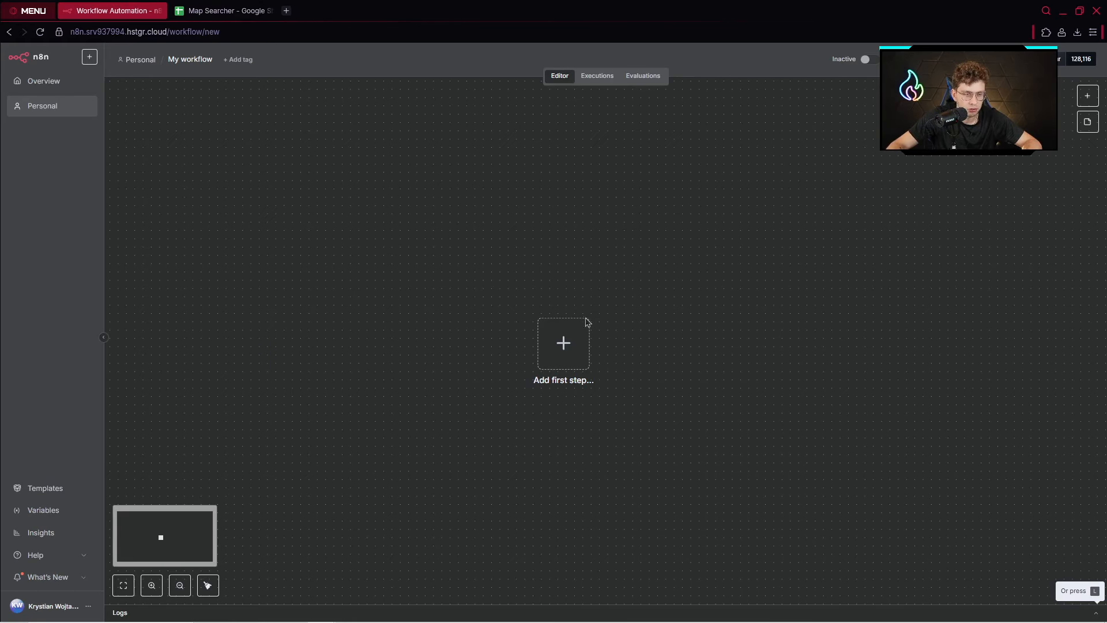
Add an On chat message trigger as the first step of the empty workflow and return to the canvas.
{"action": "left_click", "coordinate": [563, 342]}
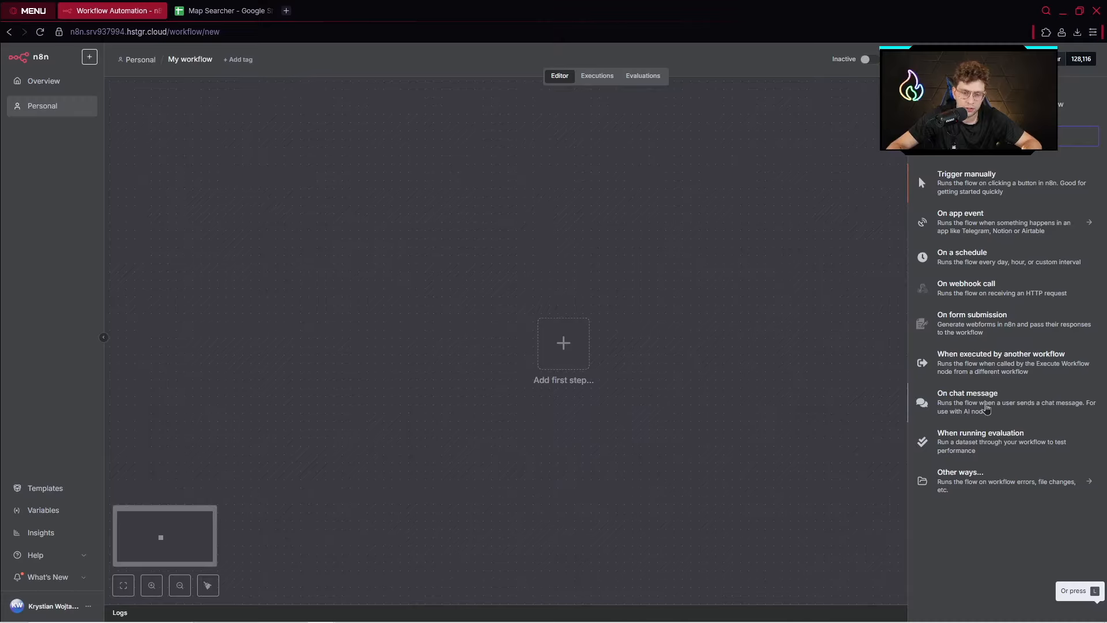
{"action": "left_click", "coordinate": [987, 409]}
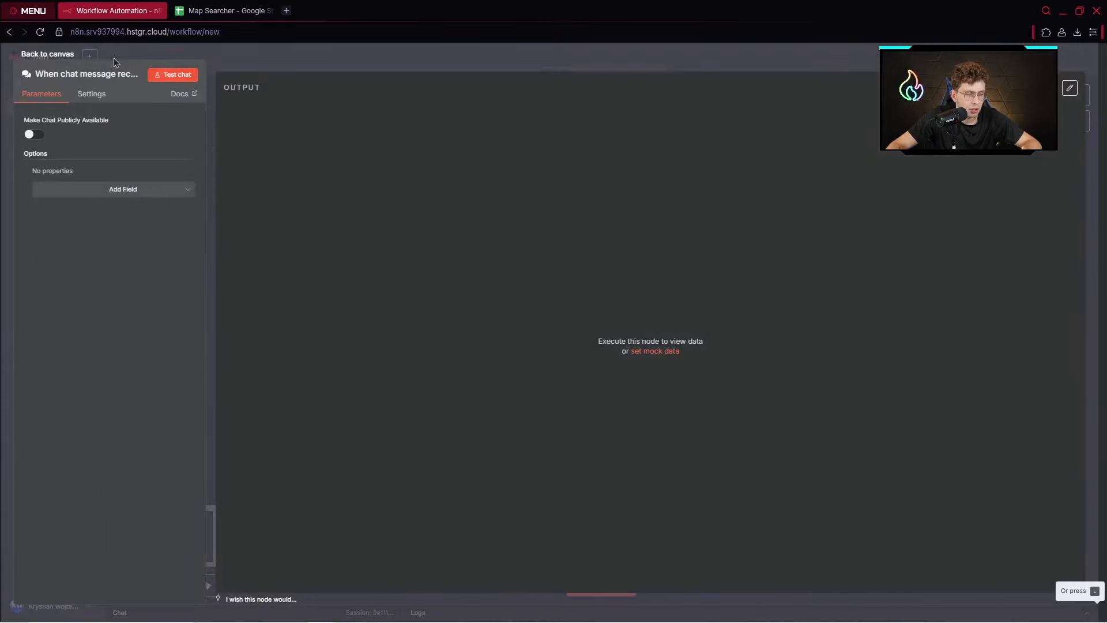
{"action": "left_click", "coordinate": [47, 54]}
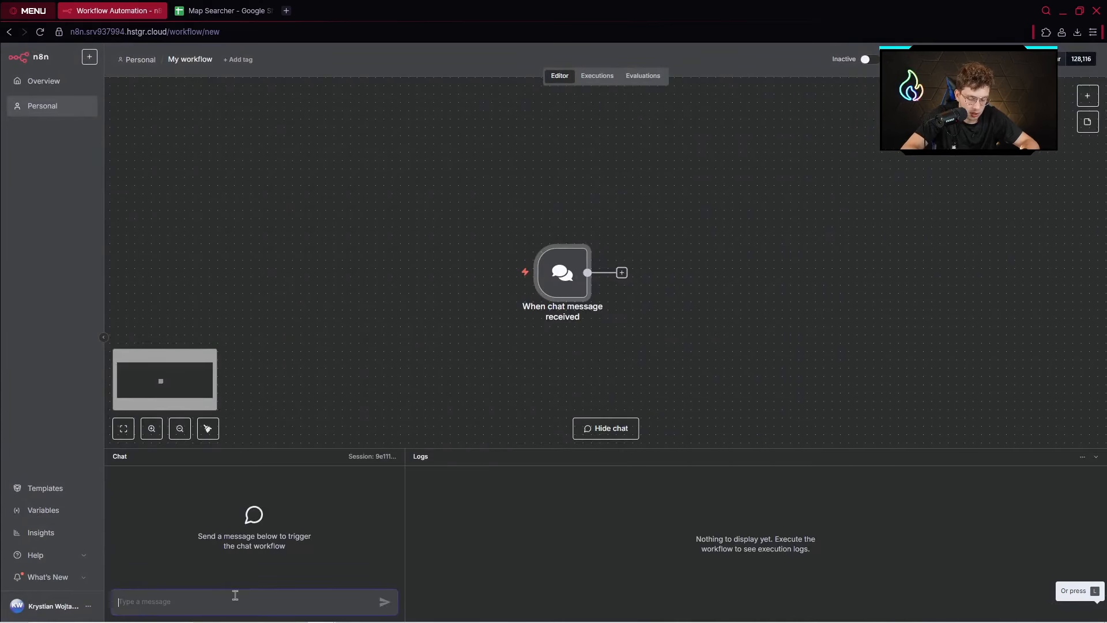
Send the test chat message "Give me real estate agencies in Boston" to run the trigger.
{"action": "type", "text": "Give me "}
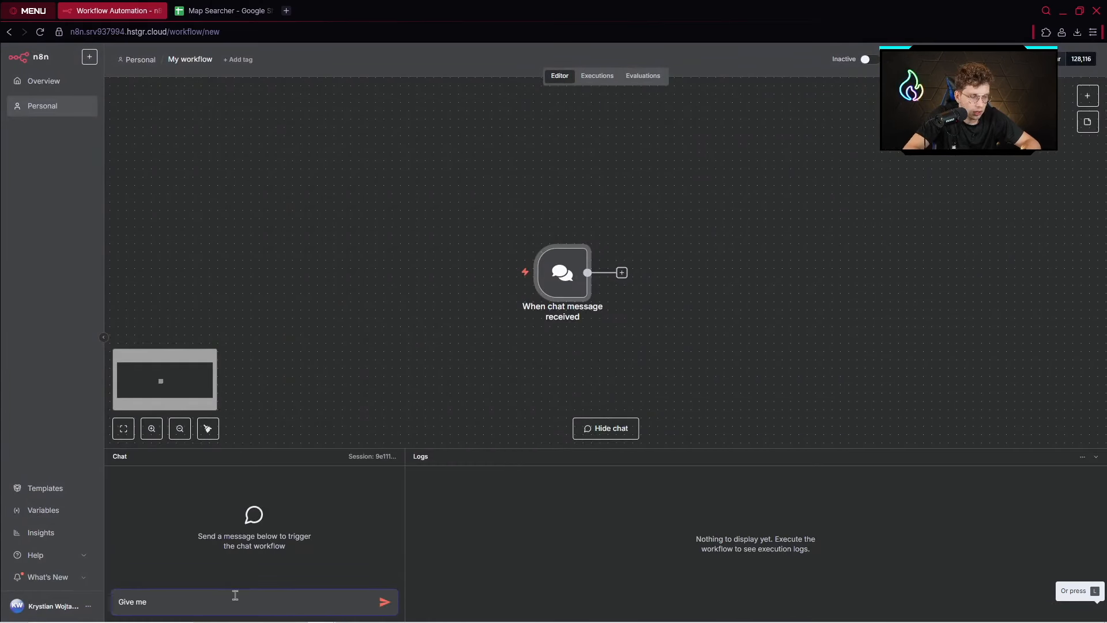
{"action": "type", "text": "real easte"}
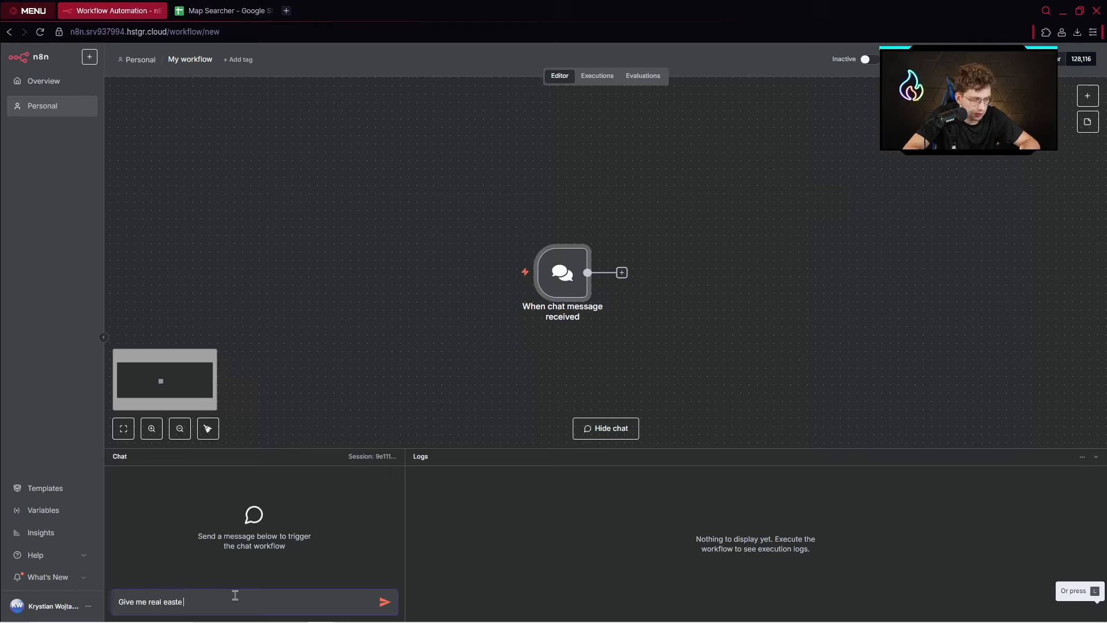
{"action": "type", "text": " tate"}
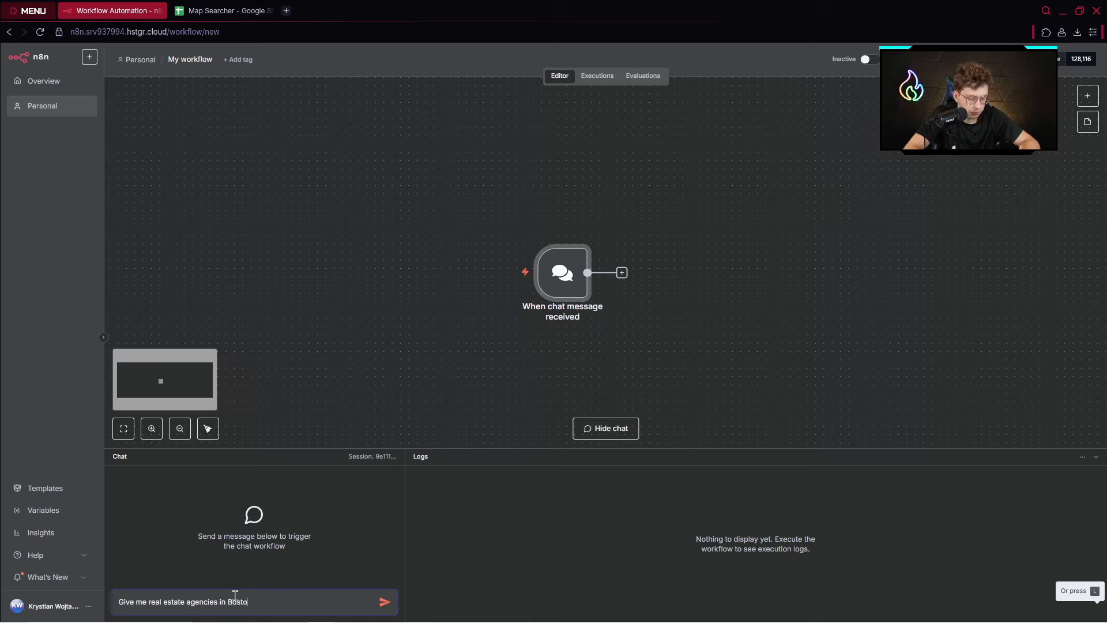
{"action": "type", "text": "n"}
{"action": "key", "text": "Return"}
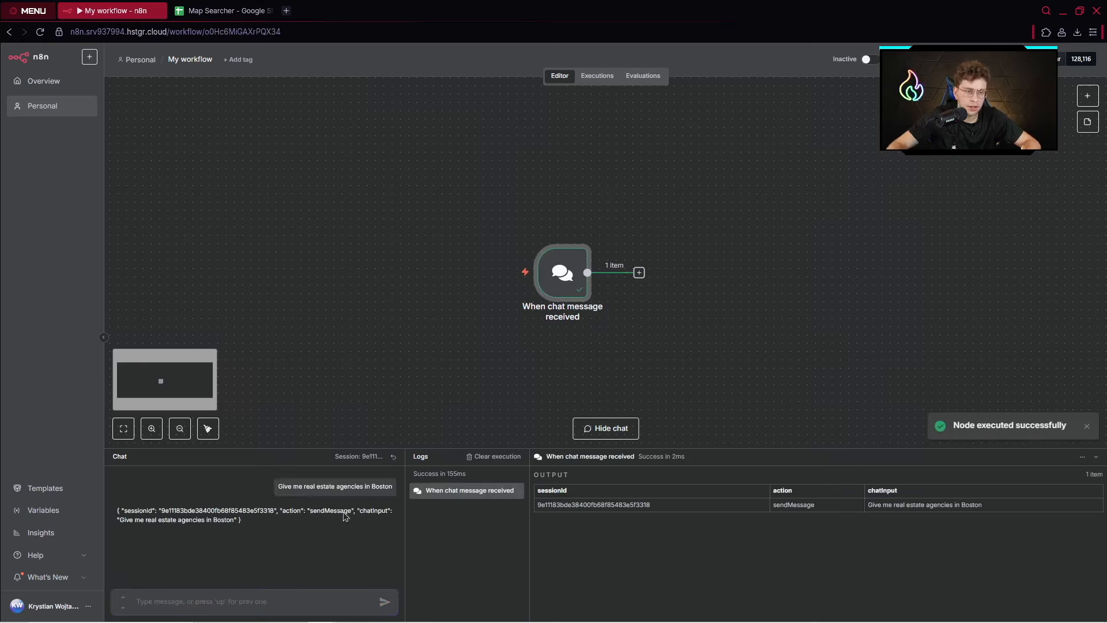
Search for "ai" and add an AI Agent node after the chat trigger.
{"action": "left_click", "coordinate": [639, 273]}
{"action": "type", "text": "ai"}
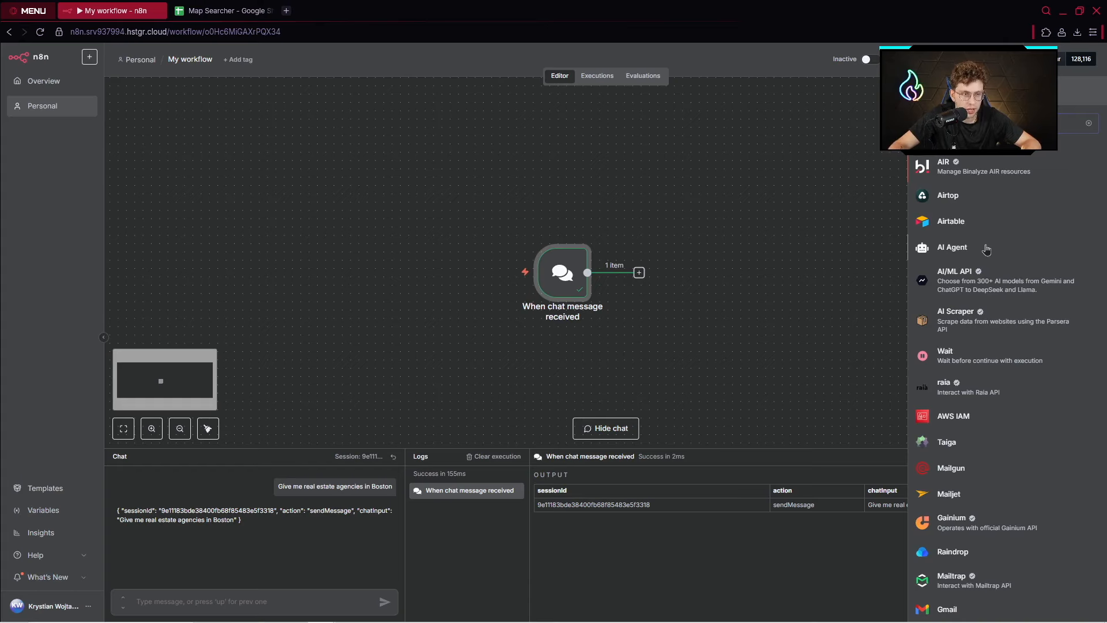
{"action": "left_click", "coordinate": [987, 249]}
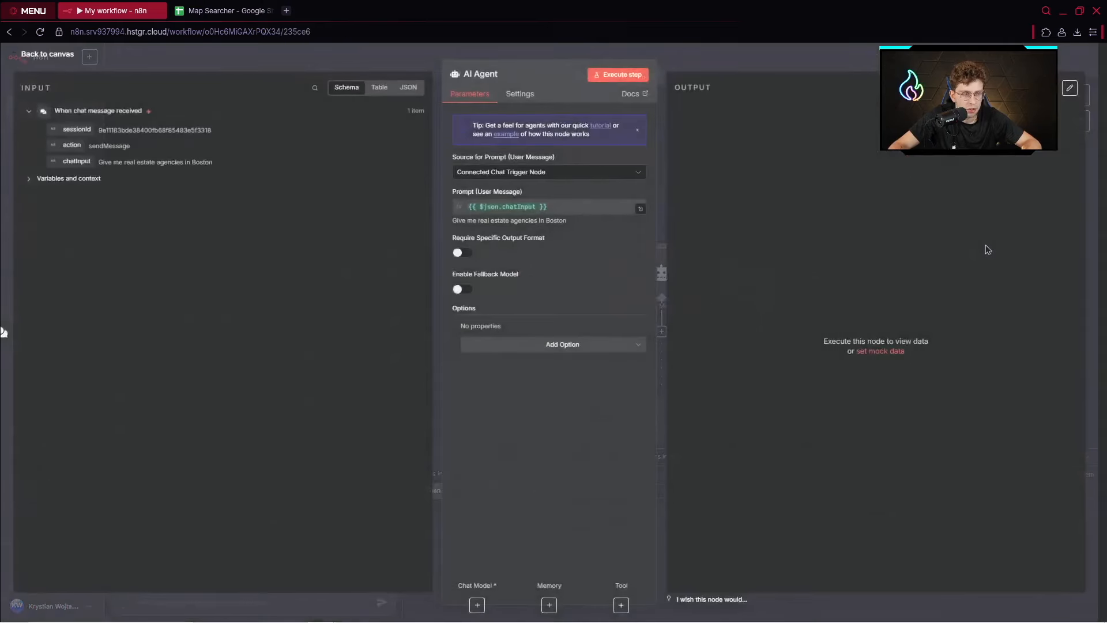
Set the AI Agent's prompt source to Define below and add a System Message option.
{"action": "left_click", "coordinate": [551, 178]}
{"action": "left_click", "coordinate": [543, 241]}
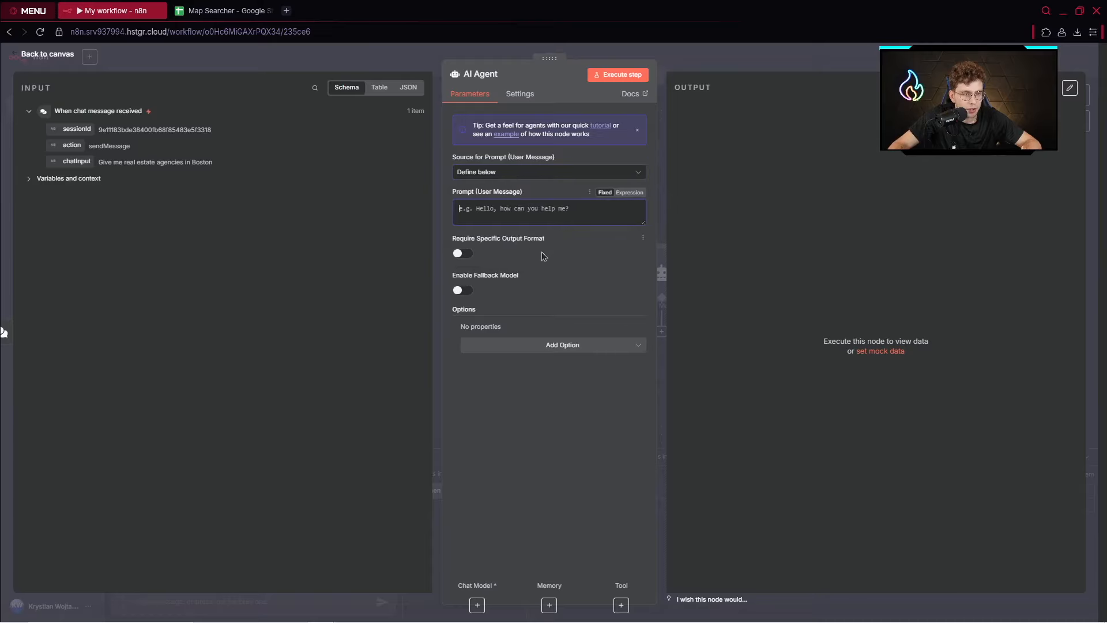
{"action": "left_click", "coordinate": [533, 345]}
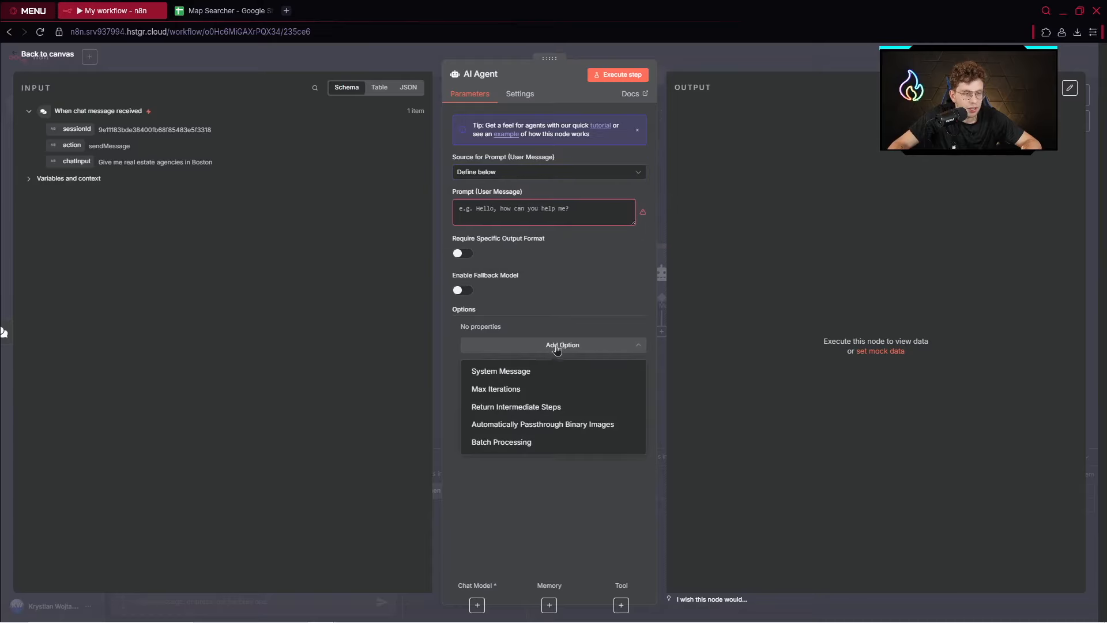
{"action": "left_click", "coordinate": [519, 369]}
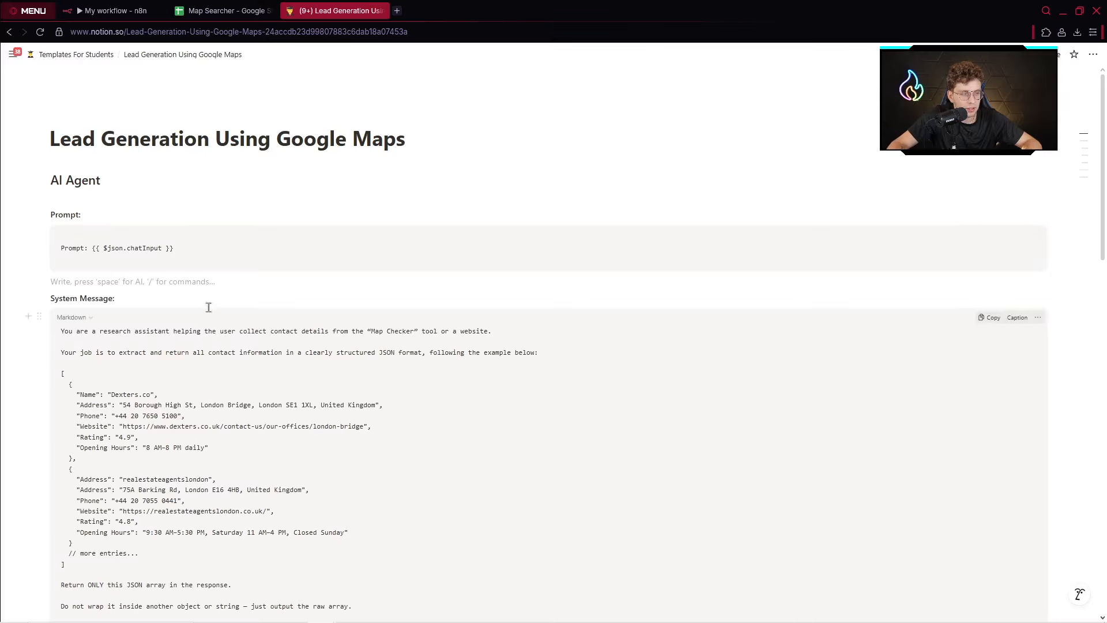
Replace the agent's default system message with the research assistant text from the Notion template page, set as an expression.
{"action": "scroll", "coordinate": [213, 302], "scroll_direction": "down", "scroll_amount": 2}
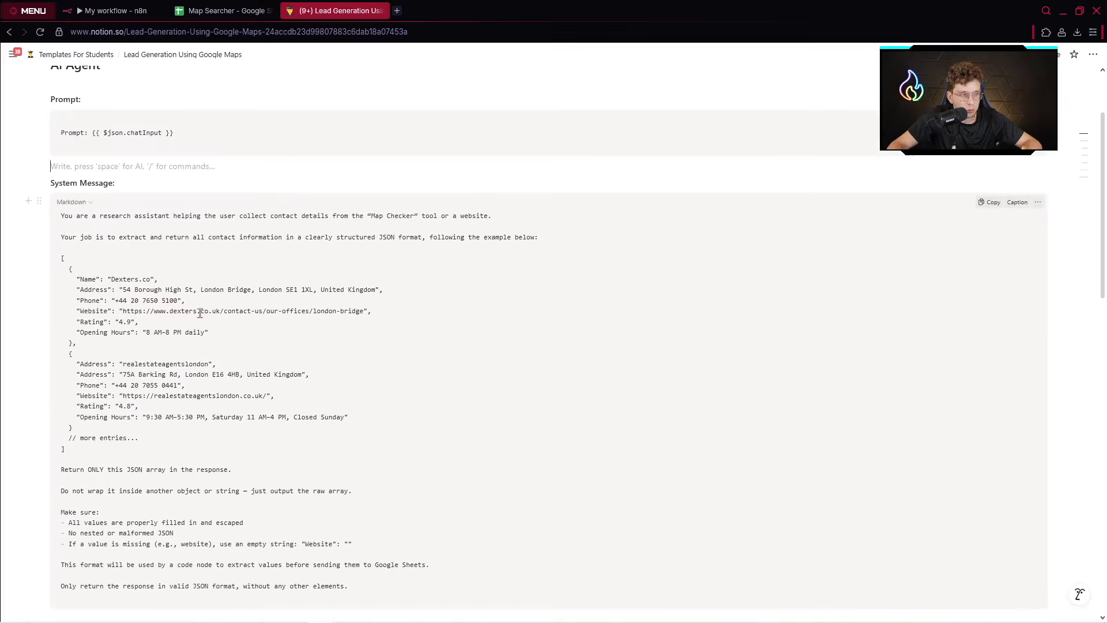
{"action": "left_click_drag", "start_coordinate": [66, 223], "coordinate": [108, 241]}
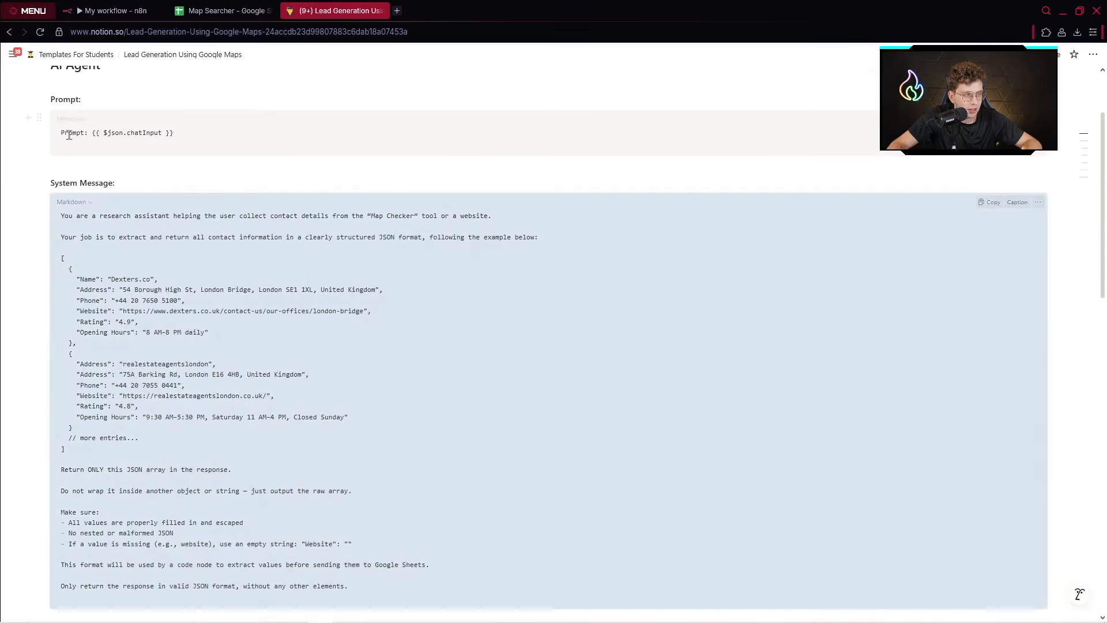
{"action": "left_click", "coordinate": [68, 134]}
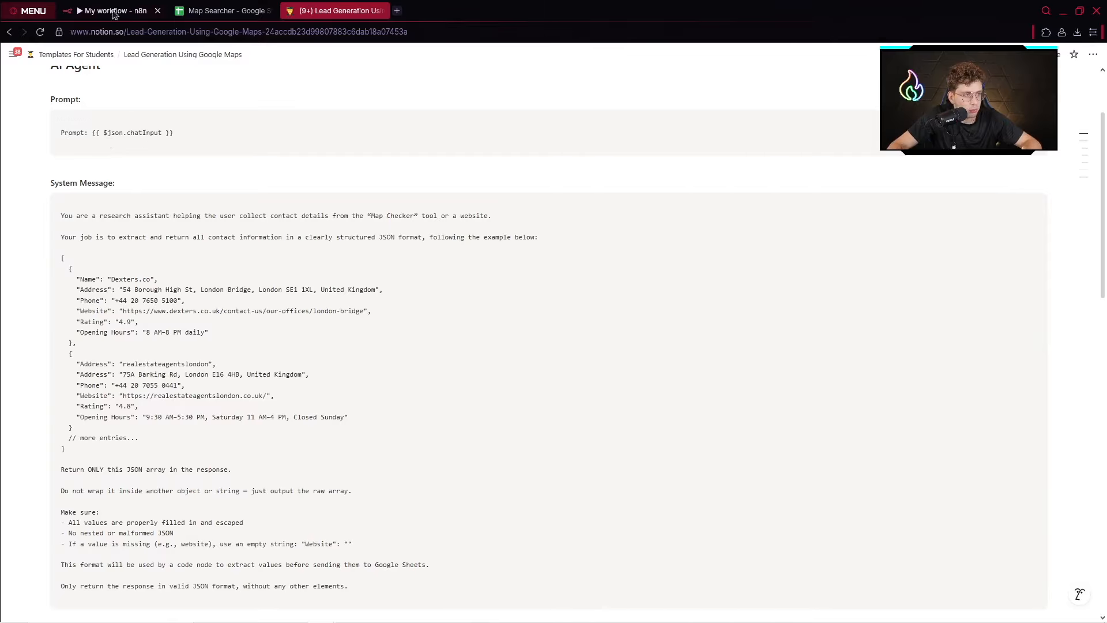
{"action": "left_click_drag", "start_coordinate": [174, 133], "coordinate": [88, 134]}
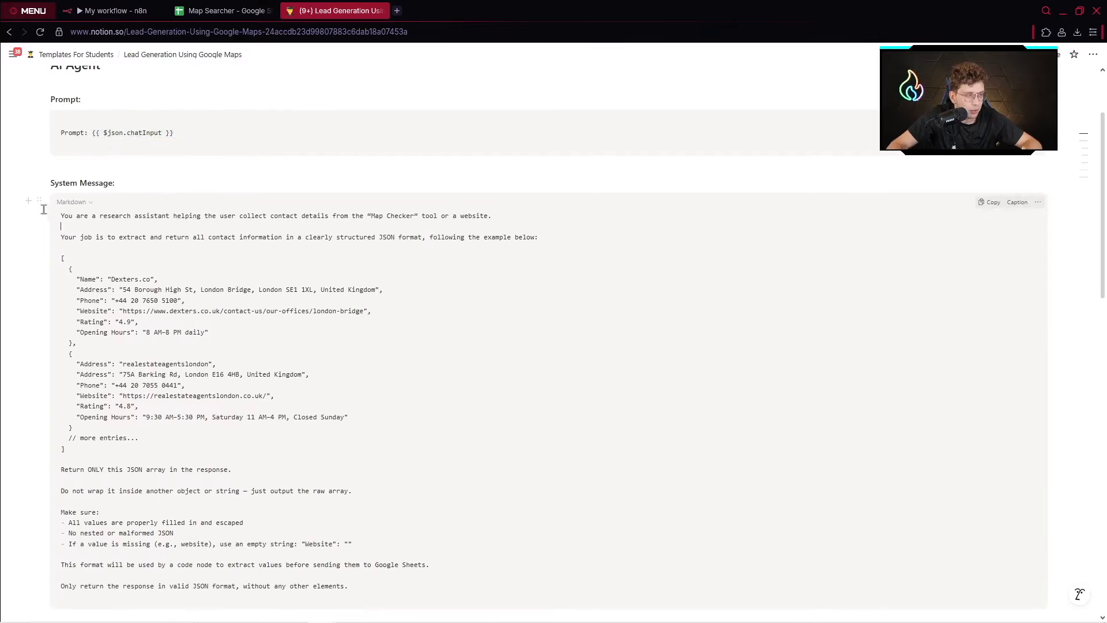
{"action": "left_click_drag", "start_coordinate": [61, 216], "coordinate": [493, 425]}
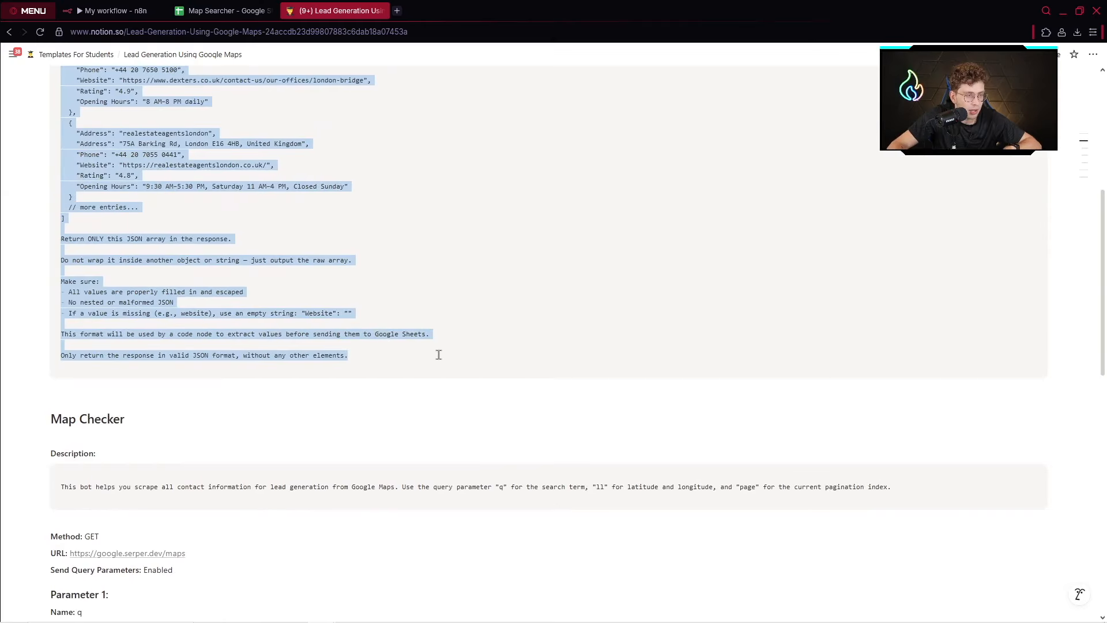
{"action": "left_click", "coordinate": [137, 10]}
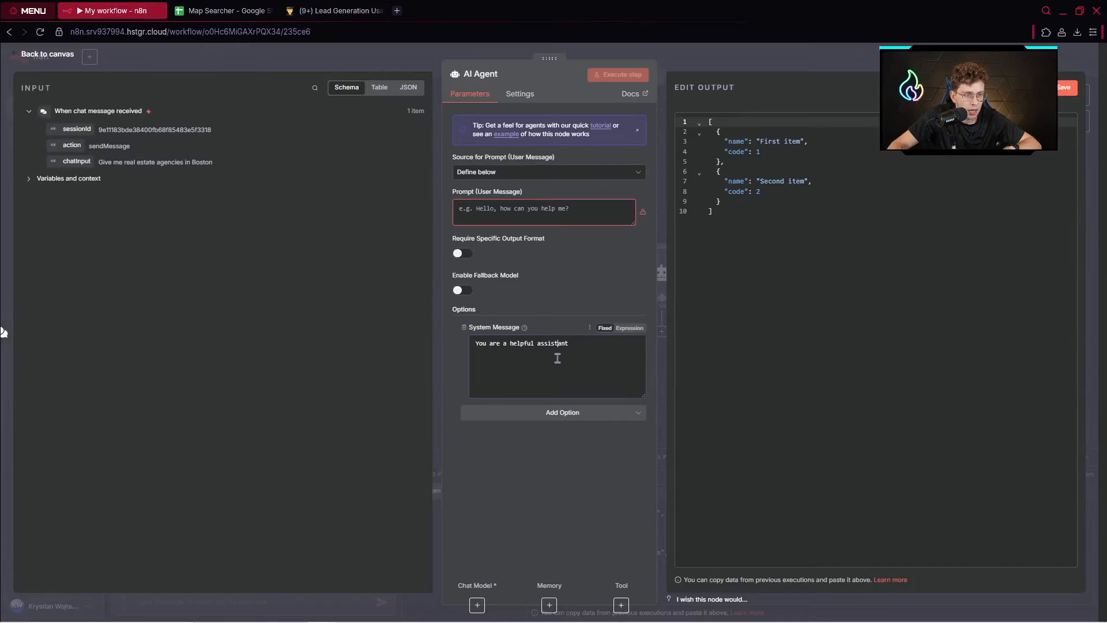
{"action": "key", "text": "ctrl+a"}
{"action": "key", "text": "ctrl+v"}
{"action": "left_click", "coordinate": [629, 328]}
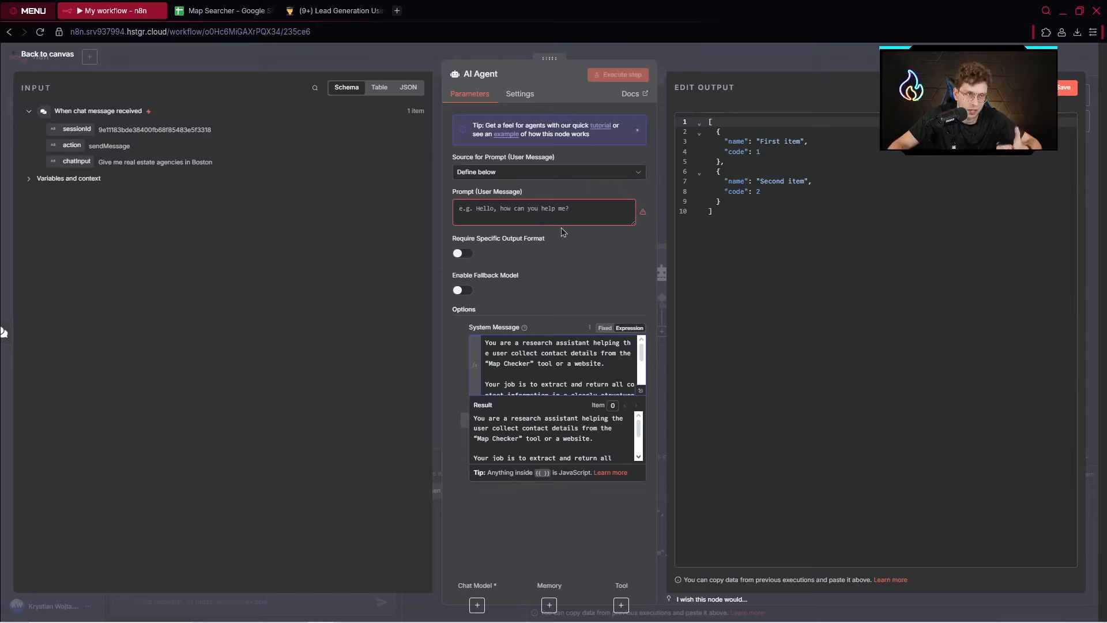
Set the agent's user message to "Prompt: {{ $json.chatInput }}" using the chat trigger's chatInput field.
{"action": "left_click", "coordinate": [140, 194]}
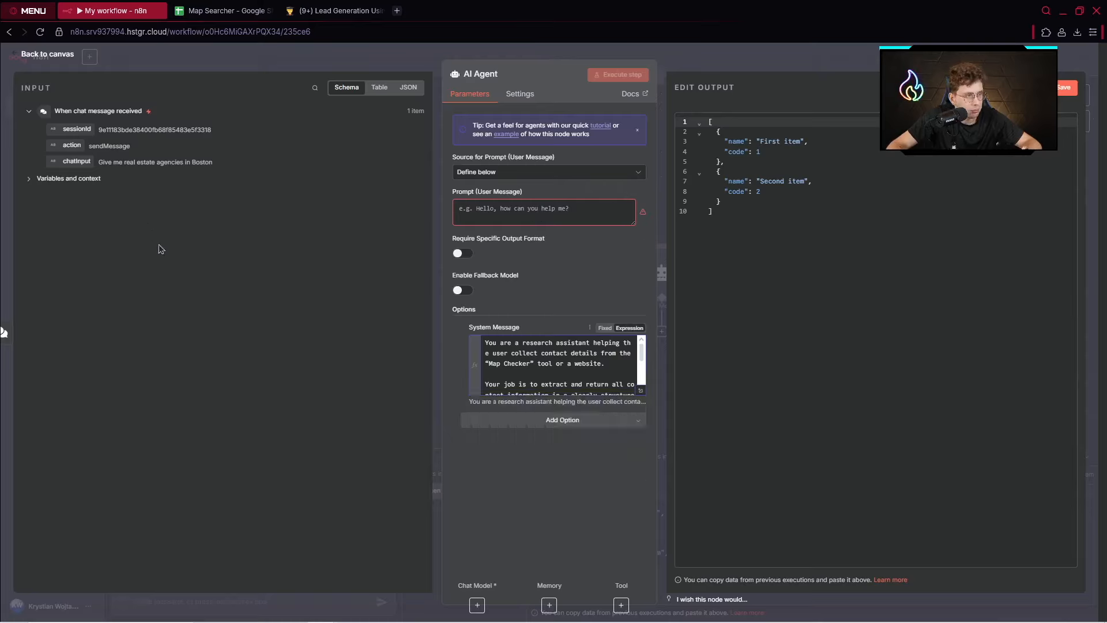
{"action": "left_click", "coordinate": [502, 208]}
{"action": "type", "text": "Prompt:"}
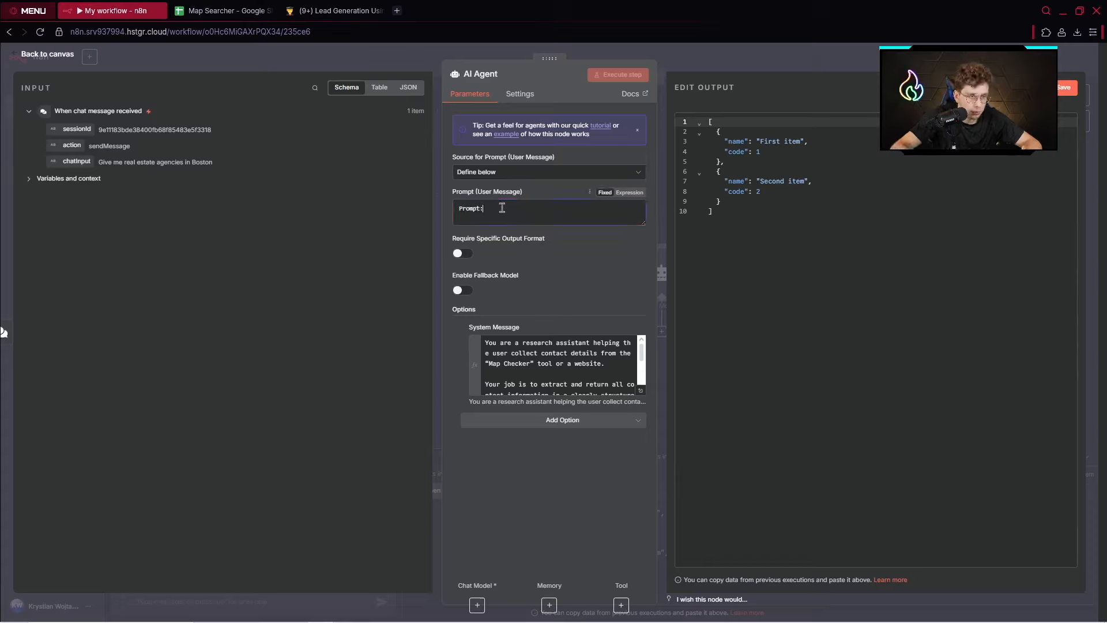
{"action": "left_click_drag", "start_coordinate": [76, 161], "coordinate": [582, 209]}
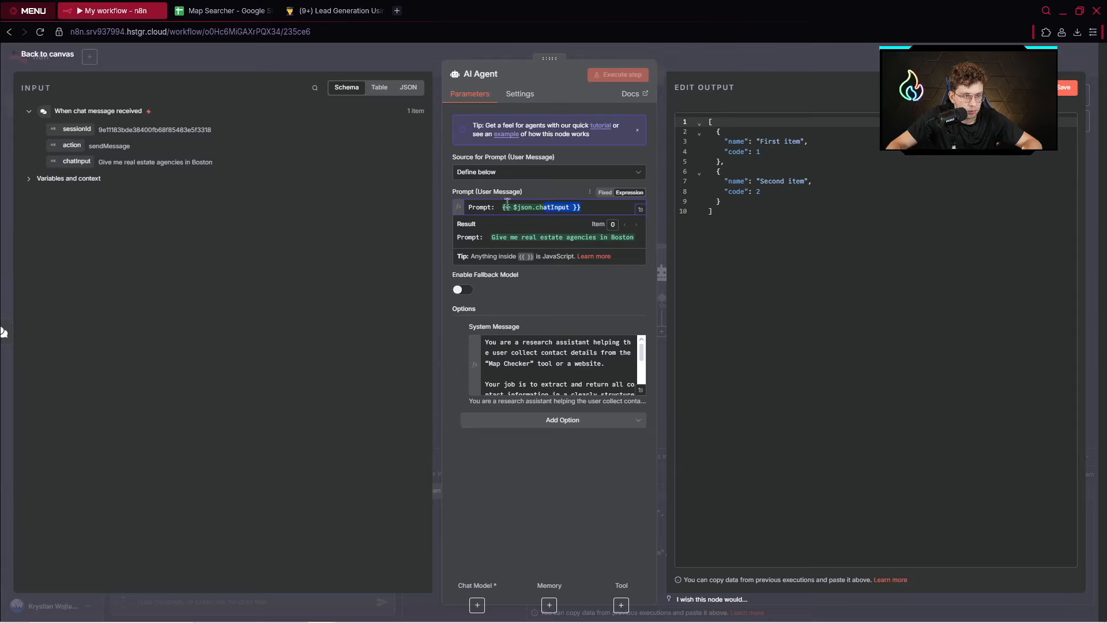
Open the system message in the expanded expression editor and examine its instructions and the example JSON array's fields.
{"action": "left_click", "coordinate": [617, 369]}
{"action": "left_click", "coordinate": [639, 391]}
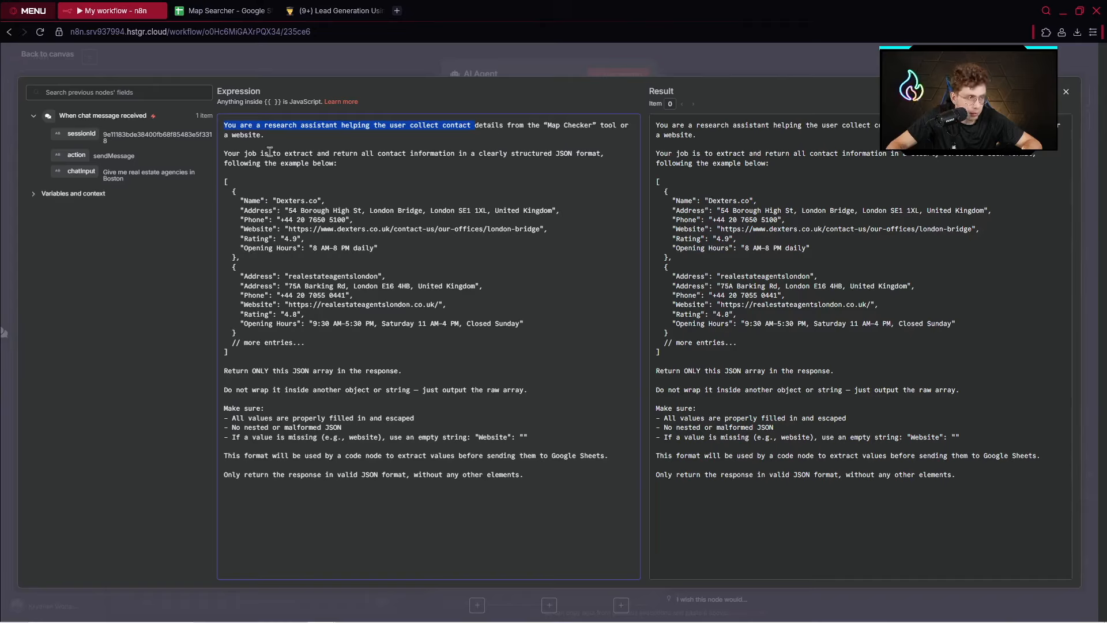
{"action": "left_click_drag", "start_coordinate": [304, 155], "coordinate": [457, 159]}
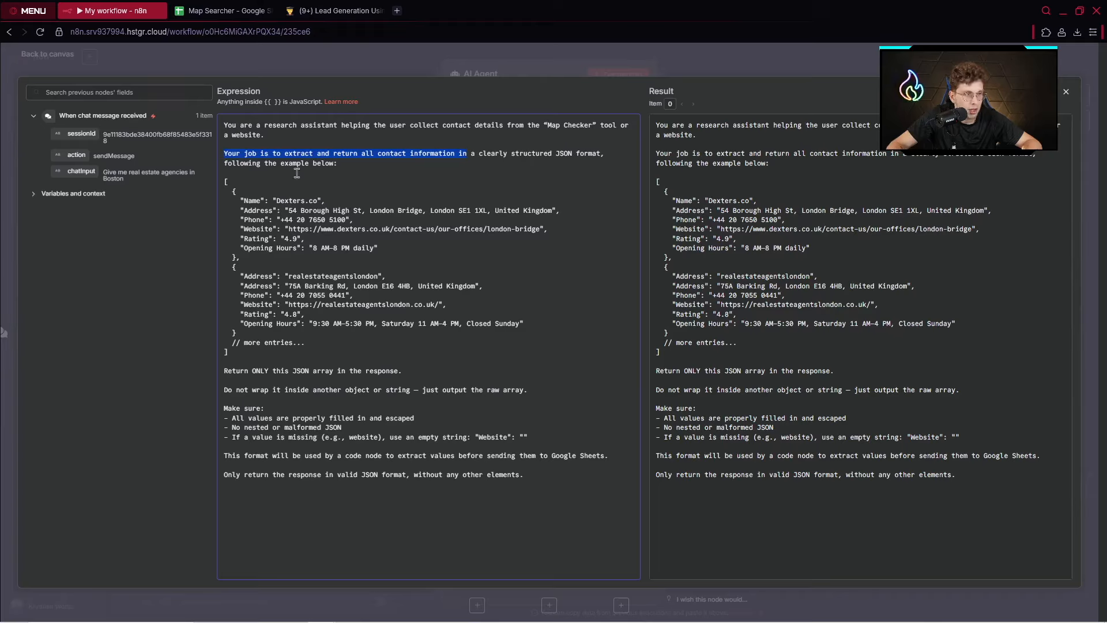
{"action": "left_click_drag", "start_coordinate": [307, 159], "coordinate": [338, 296]}
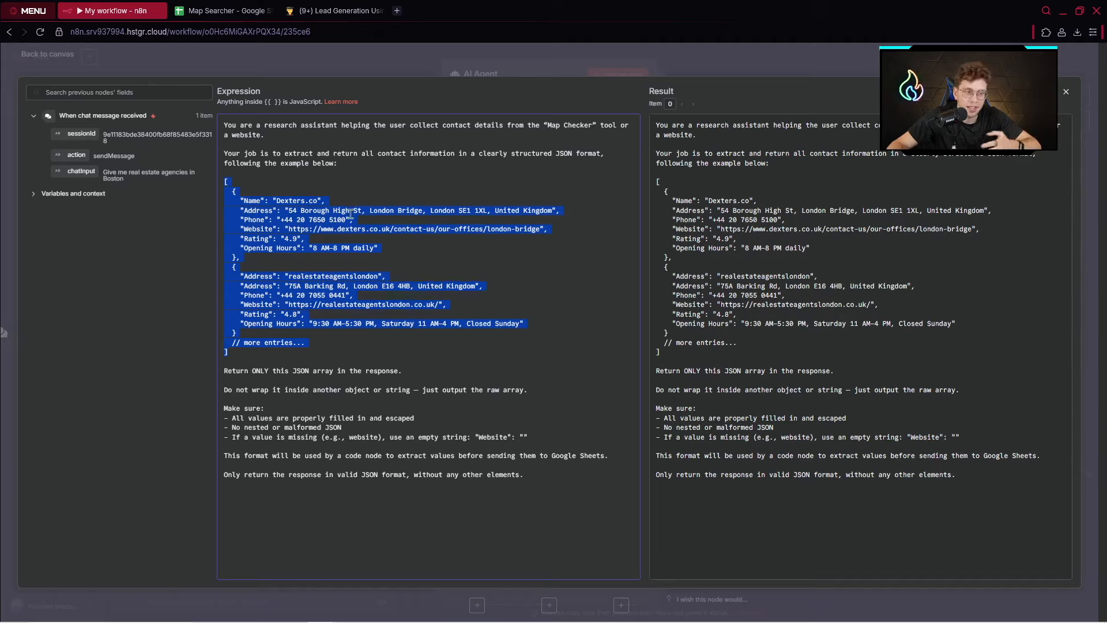
{"action": "left_click_drag", "start_coordinate": [309, 350], "coordinate": [225, 218]}
{"action": "left_click", "coordinate": [253, 202]}
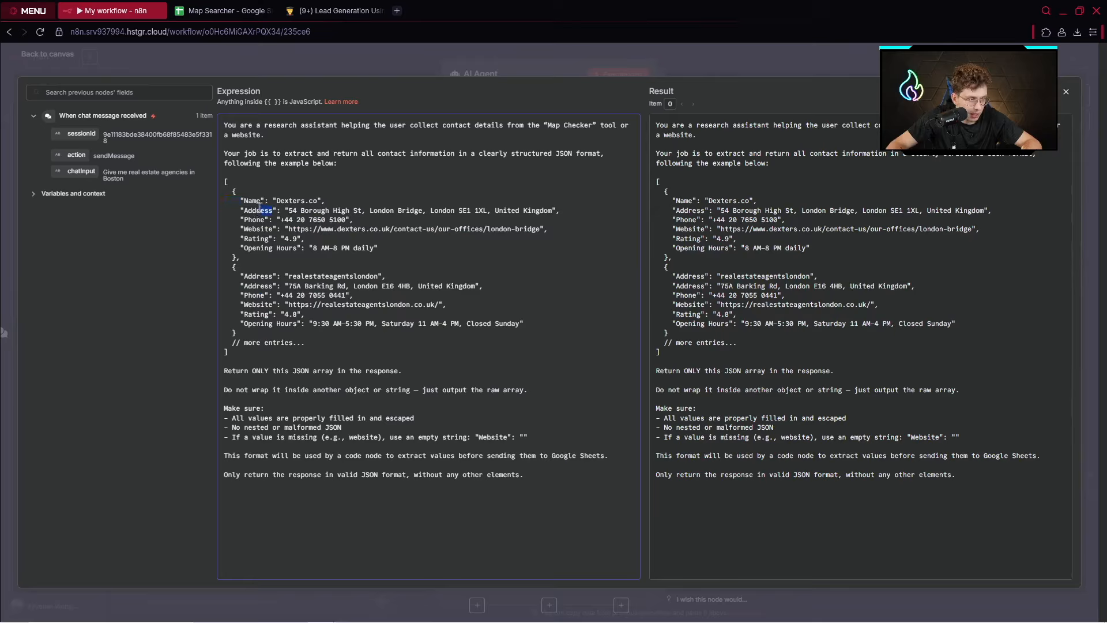
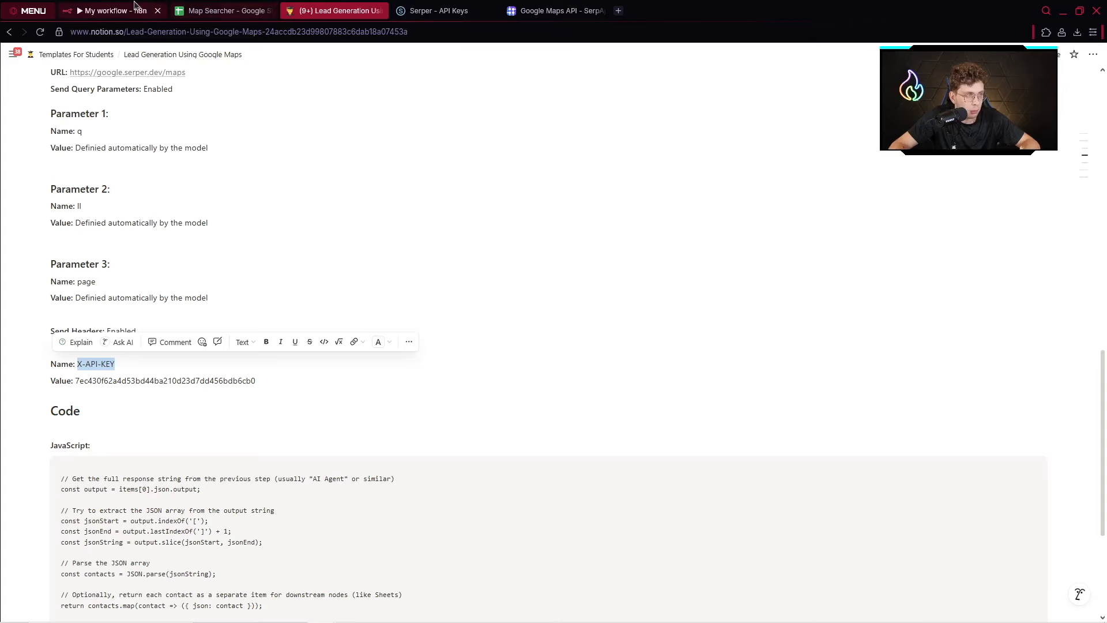
Return to the n8n workflow and name the HTTP Request tool's header parameter X-API-KEY.
{"action": "left_click", "coordinate": [113, 11]}
{"action": "key", "text": "Caps_Lock"}
{"action": "type", "text": "X"}
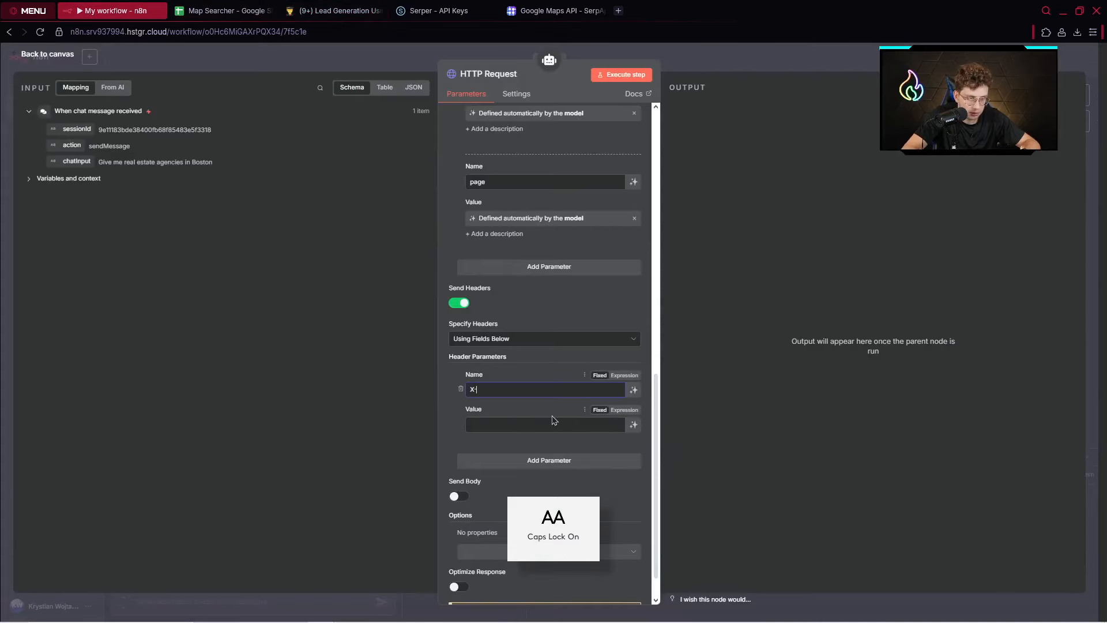
{"action": "type", "text": "-API-KEY"}
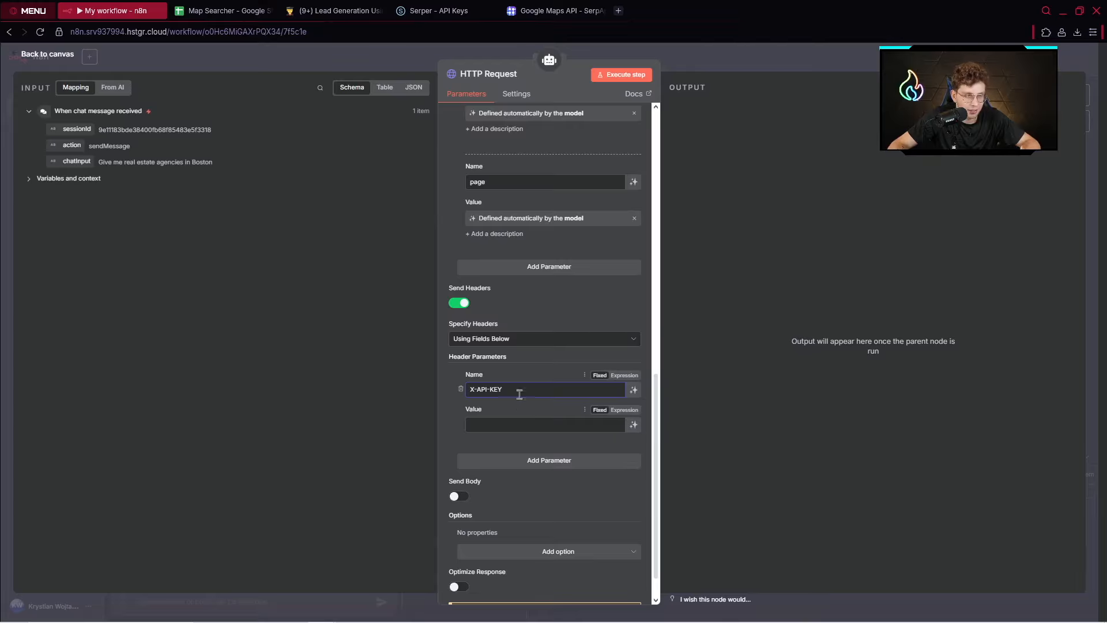
Copy the default API key from Serper into the HTTP Request tool's X-API-KEY header value and return to the n8n canvas.
{"action": "left_click", "coordinate": [507, 427]}
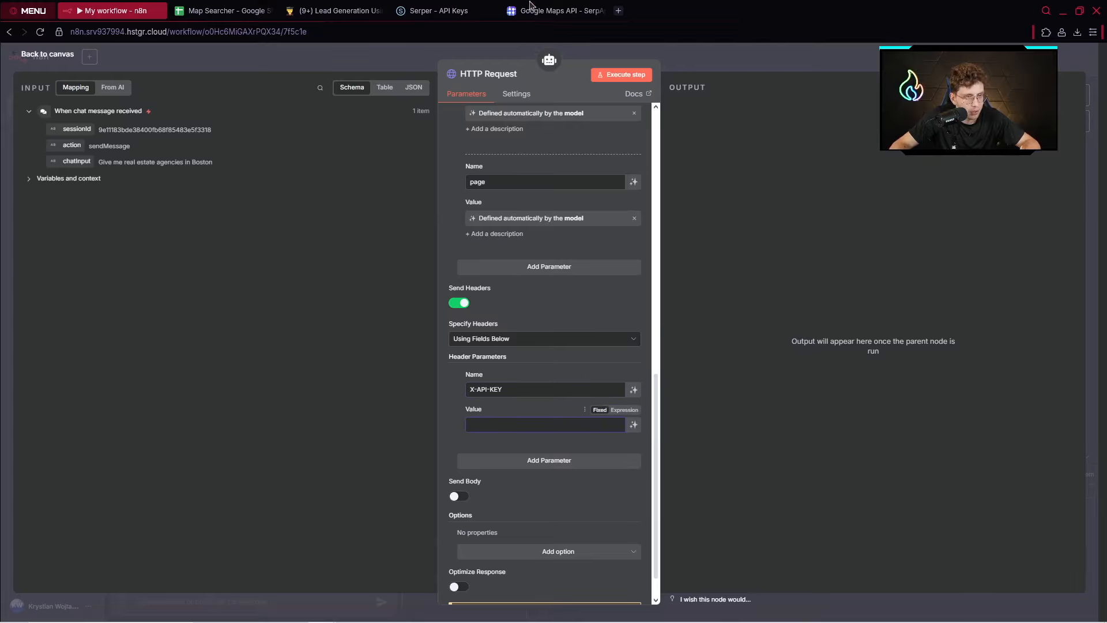
{"action": "left_click", "coordinate": [438, 11]}
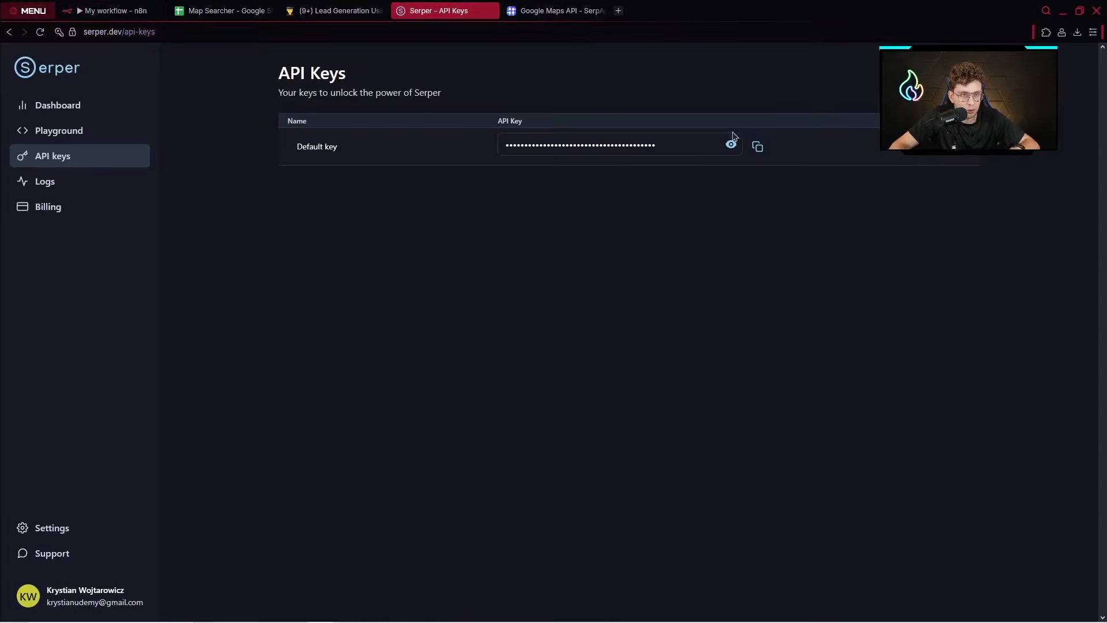
{"action": "left_click", "coordinate": [758, 147]}
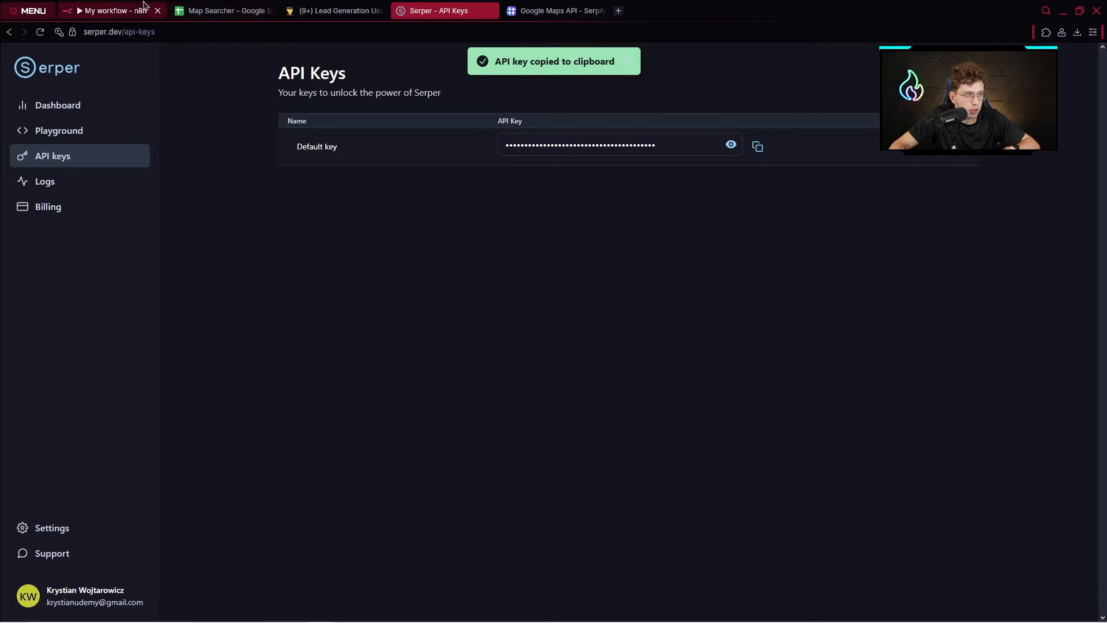
{"action": "left_click", "coordinate": [112, 10]}
{"action": "key", "text": "ctrl+v"}
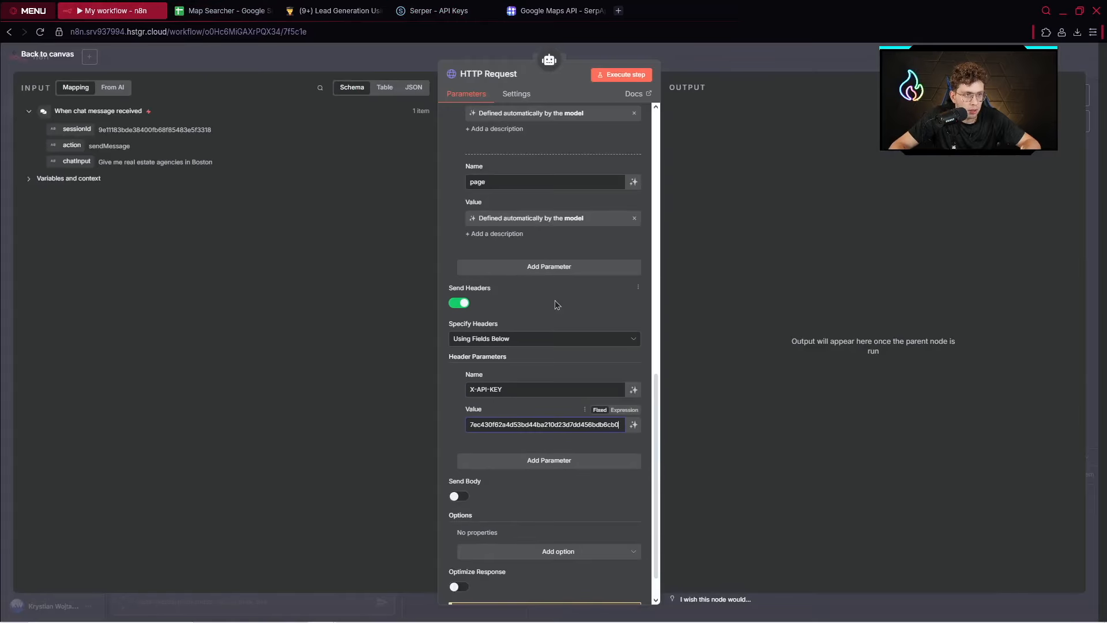
{"action": "scroll", "coordinate": [554, 288], "scroll_direction": "up", "scroll_amount": 6}
{"action": "left_click", "coordinate": [43, 56]}
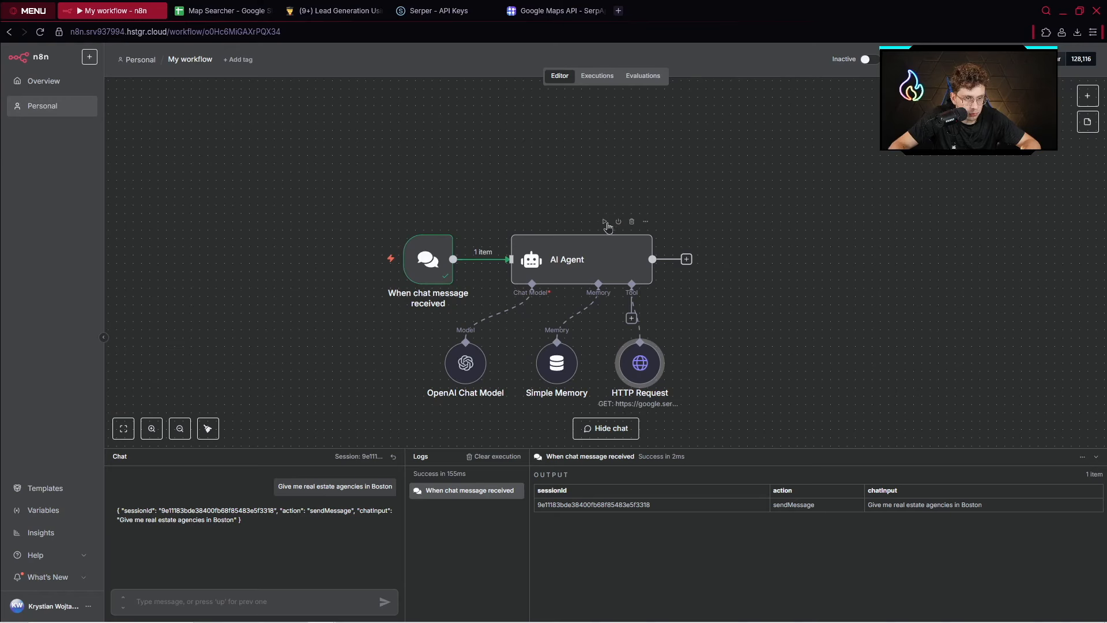
Execute the AI Agent node on the chat prompt and review the contact list in its output.
{"action": "left_click", "coordinate": [606, 224]}
{"action": "left_click_drag", "start_coordinate": [704, 208], "coordinate": [617, 176]}
{"action": "scroll", "coordinate": [452, 191], "scroll_direction": "down", "scroll_amount": 1}
{"action": "scroll", "coordinate": [580, 245], "scroll_direction": "up", "scroll_amount": 1}
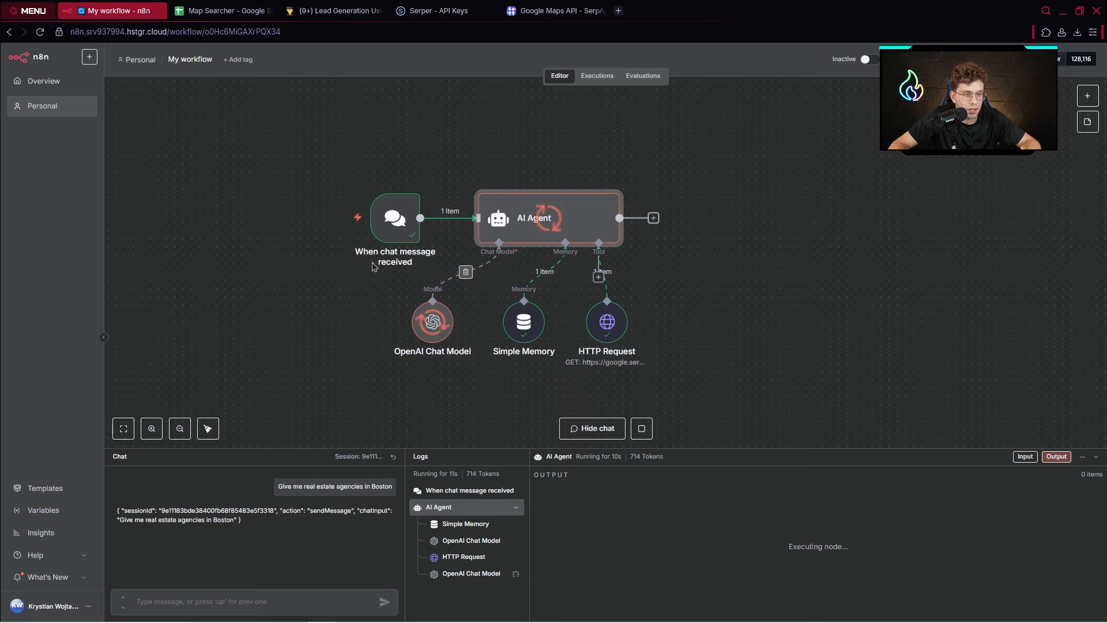
{"action": "scroll", "coordinate": [577, 242], "scroll_direction": "up", "scroll_amount": 1}
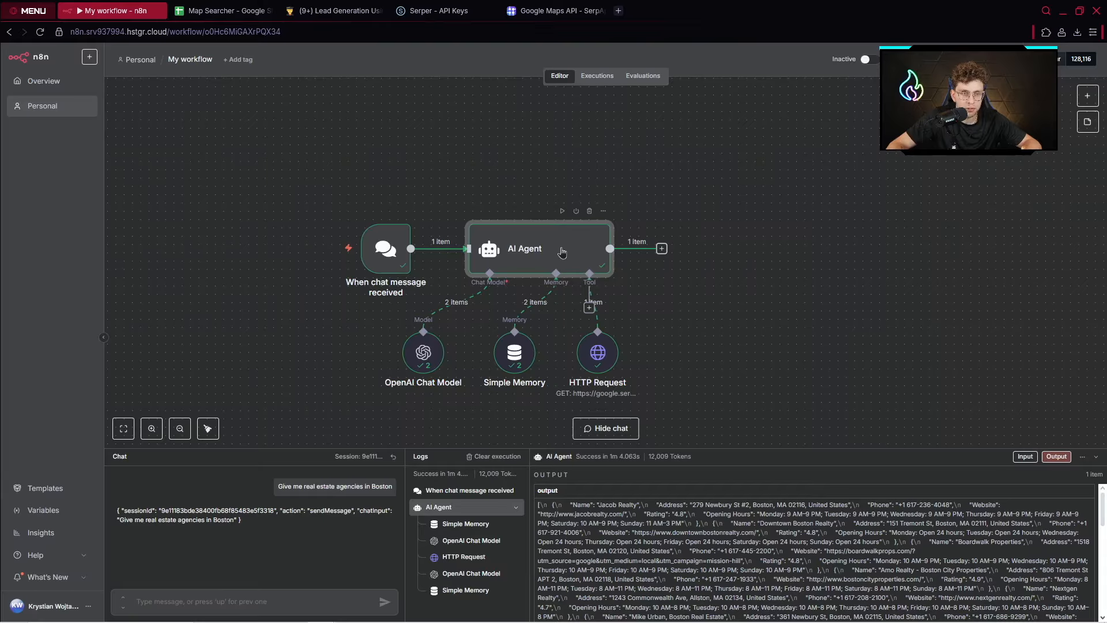
{"action": "double_click", "coordinate": [562, 253]}
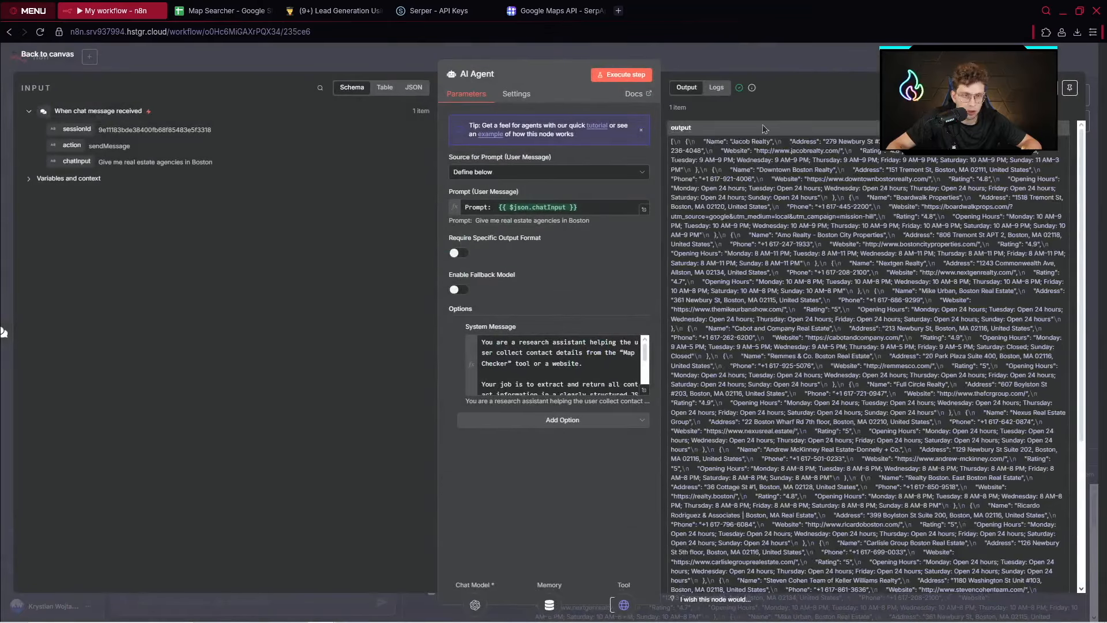
{"action": "left_click_drag", "start_coordinate": [672, 141], "coordinate": [1014, 491]}
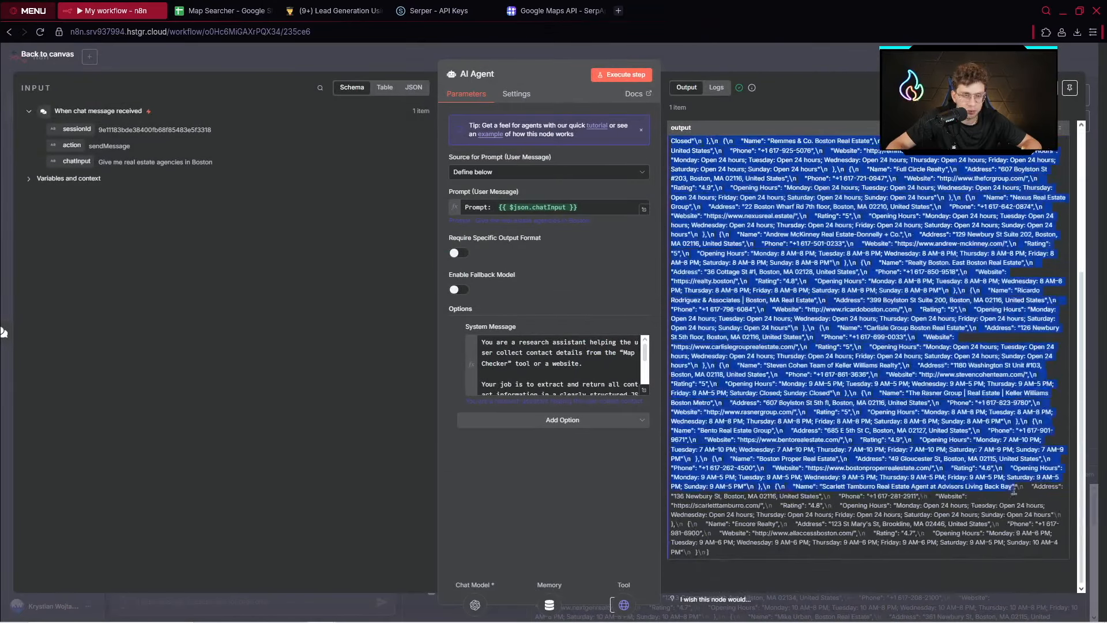
{"action": "left_click", "coordinate": [104, 57]}
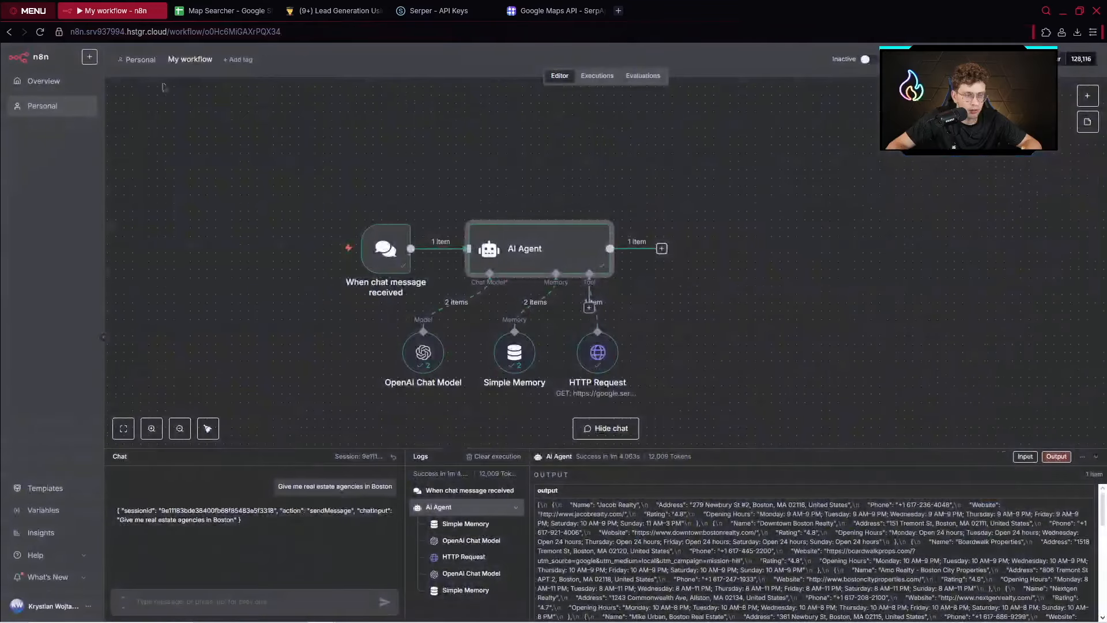
Add a Code node after the AI Agent node.
{"action": "left_click_drag", "start_coordinate": [634, 180], "coordinate": [566, 199]}
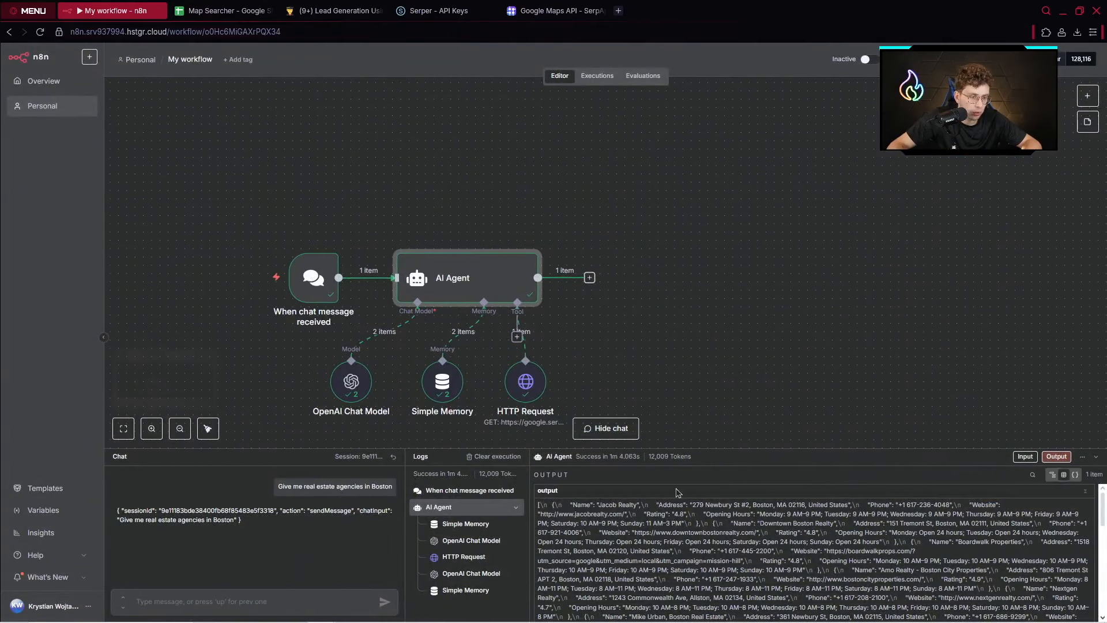
{"action": "left_click", "coordinate": [589, 278]}
{"action": "type", "text": "cod"}
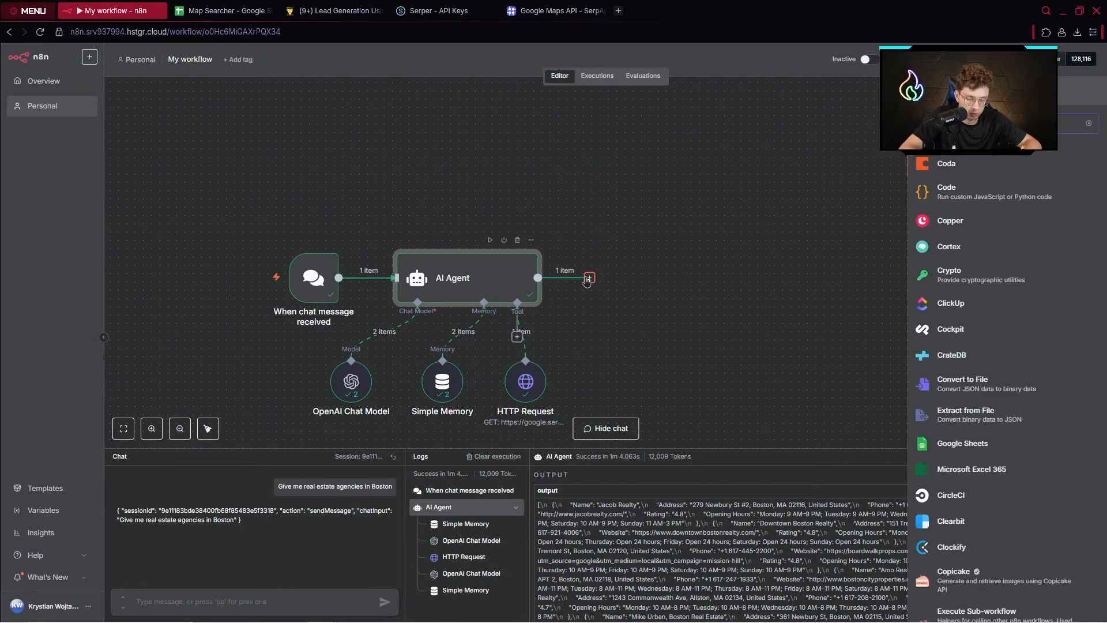
{"action": "key", "text": "Return"}
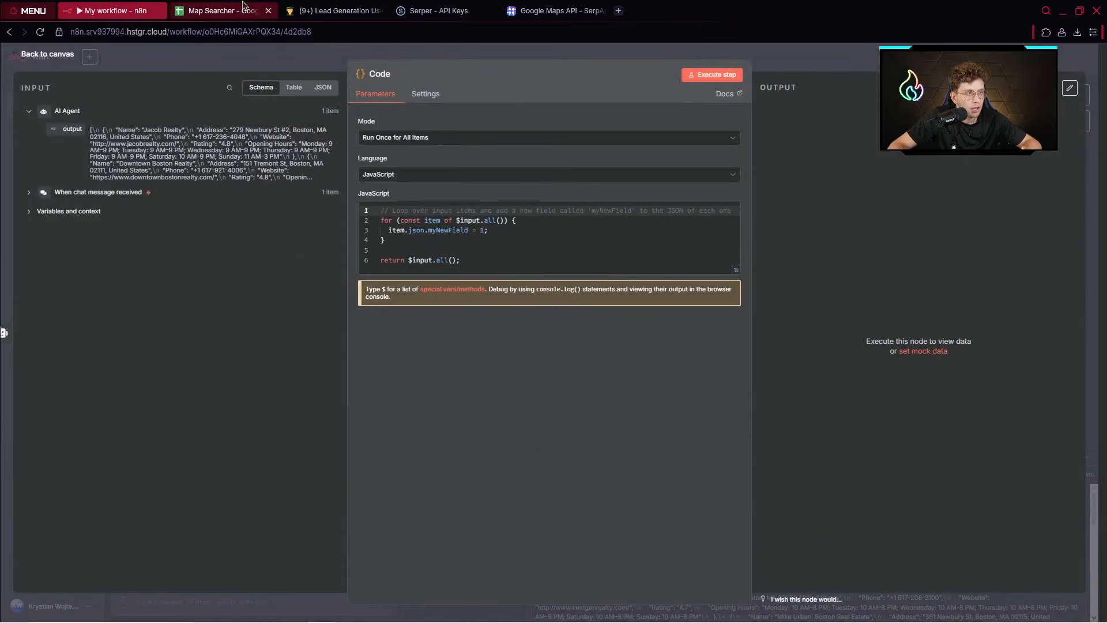
Replace the Code node's default JavaScript with the JSON-parsing code from the Code section of the Notion template page.
{"action": "left_click", "coordinate": [335, 11]}
{"action": "scroll", "coordinate": [361, 182], "scroll_direction": "down", "scroll_amount": 3}
{"action": "left_click", "coordinate": [313, 365]}
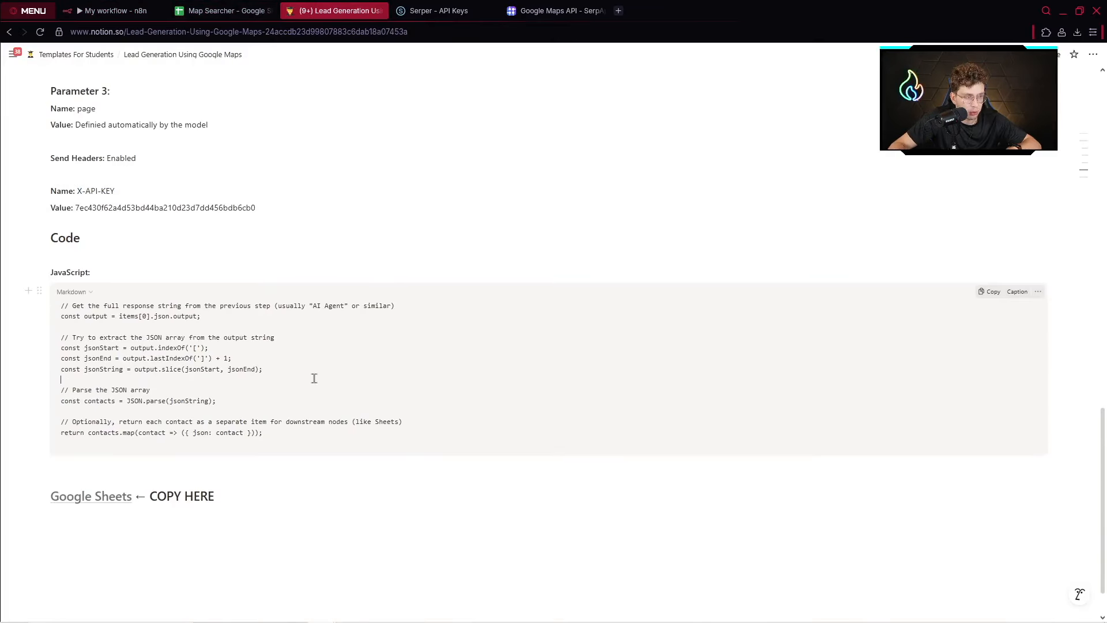
{"action": "key", "text": "ctrl+a"}
{"action": "left_click", "coordinate": [129, 8]}
{"action": "left_click", "coordinate": [663, 237]}
{"action": "key", "text": "ctrl+a"}
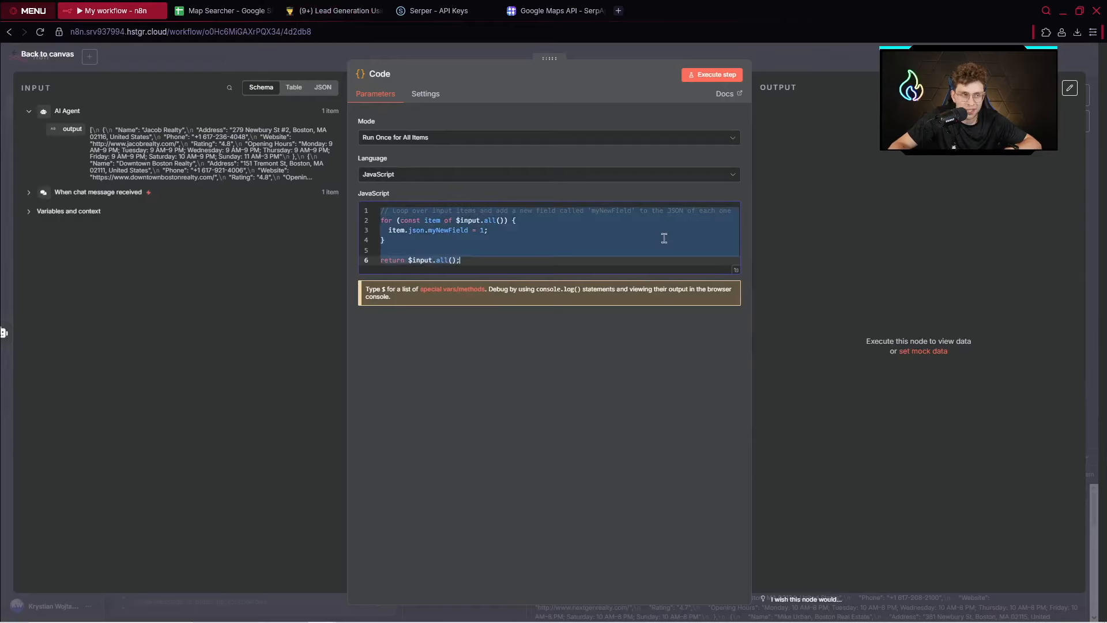
{"action": "key", "text": "ctrl+v"}
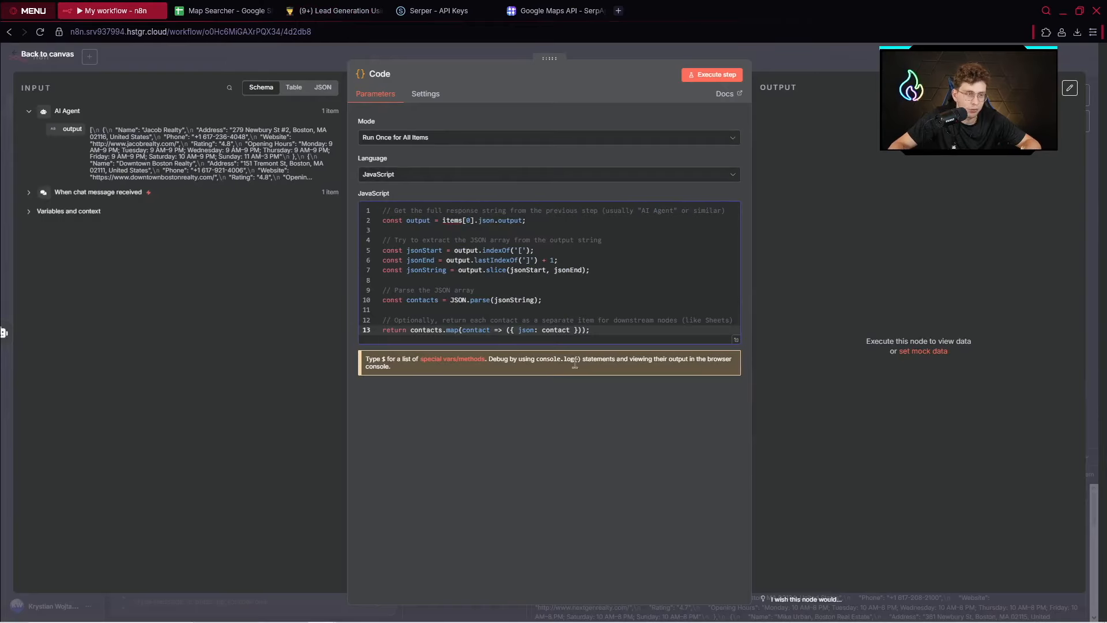
Execute the Code node, show its output in schema view and review the contact fields from Name to Opening Hours.
{"action": "left_click", "coordinate": [713, 73]}
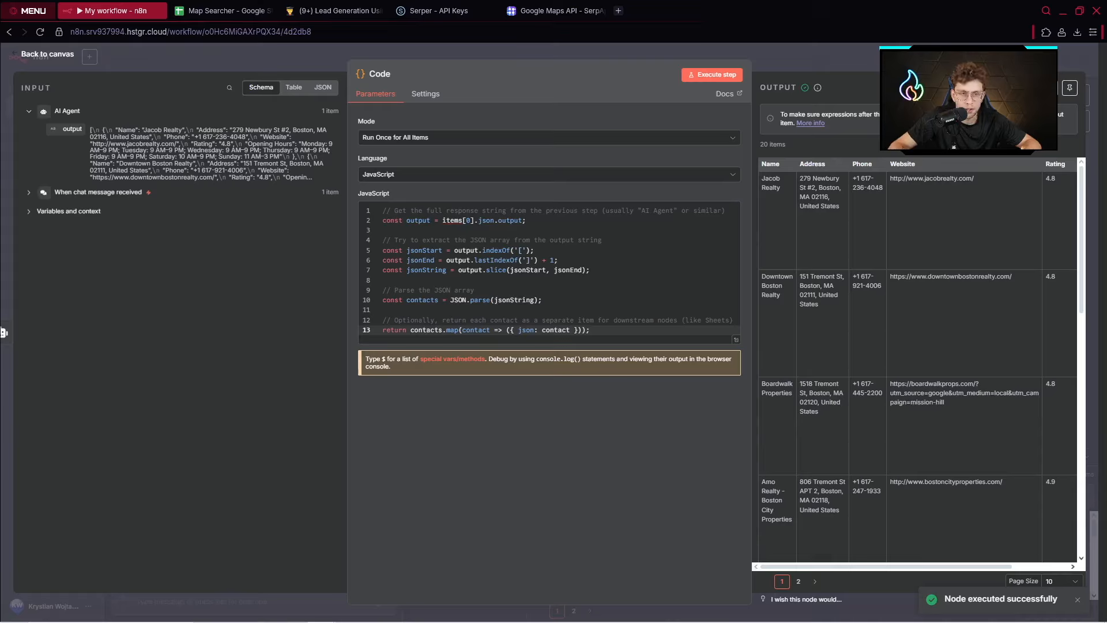
{"action": "left_click", "coordinate": [961, 88]}
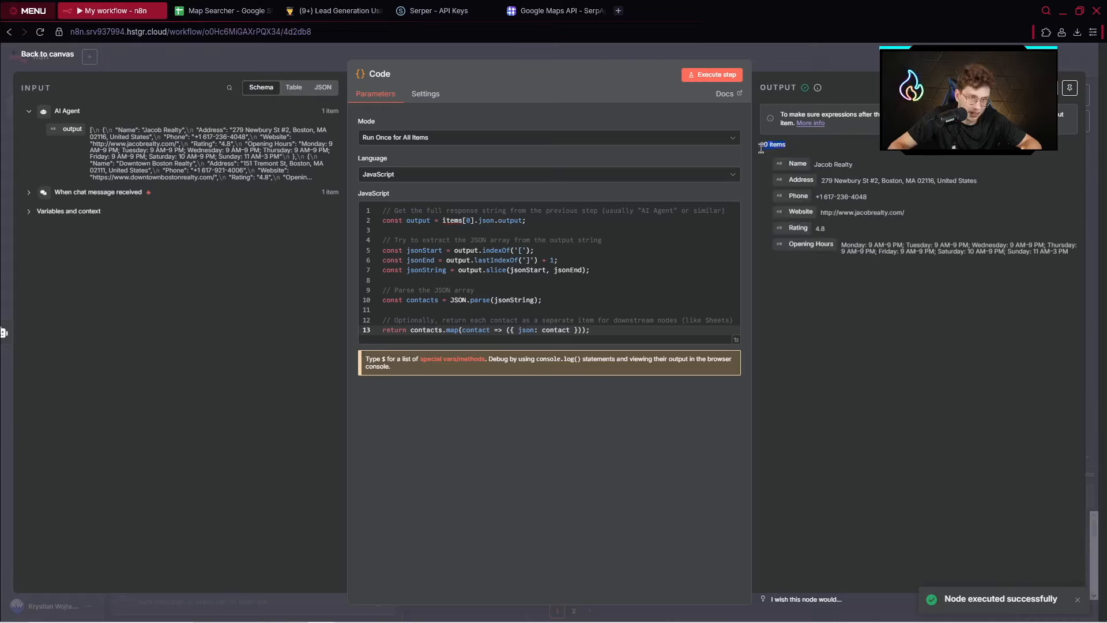
{"action": "left_click_drag", "start_coordinate": [761, 148], "coordinate": [892, 273]}
{"action": "left_click", "coordinate": [962, 296]}
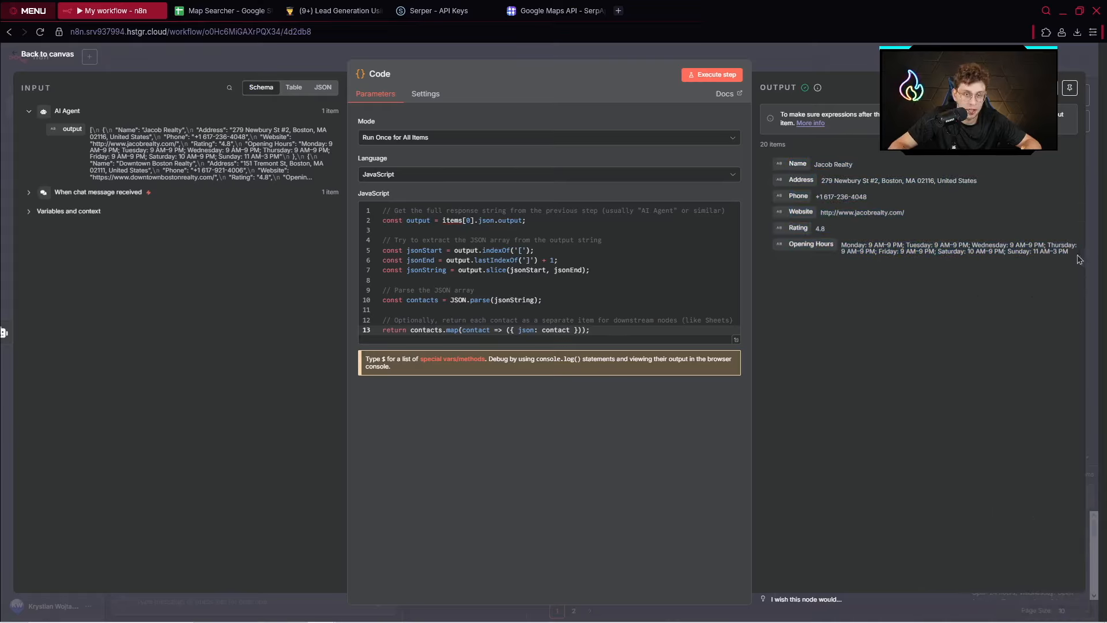
{"action": "left_click_drag", "start_coordinate": [1079, 259], "coordinate": [791, 170]}
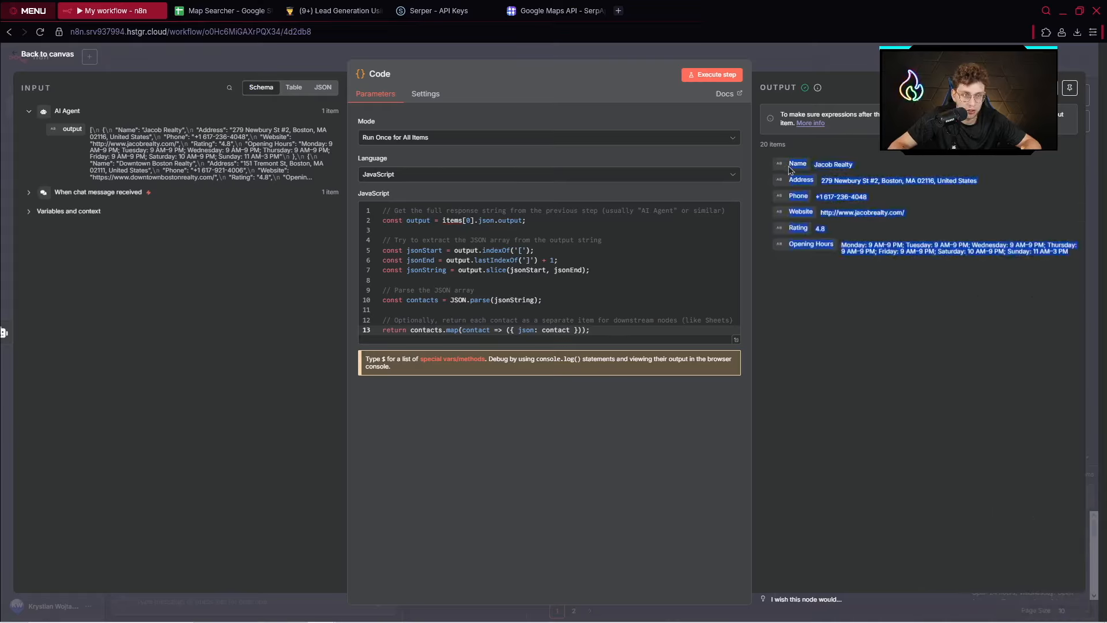
{"action": "left_click", "coordinate": [807, 190]}
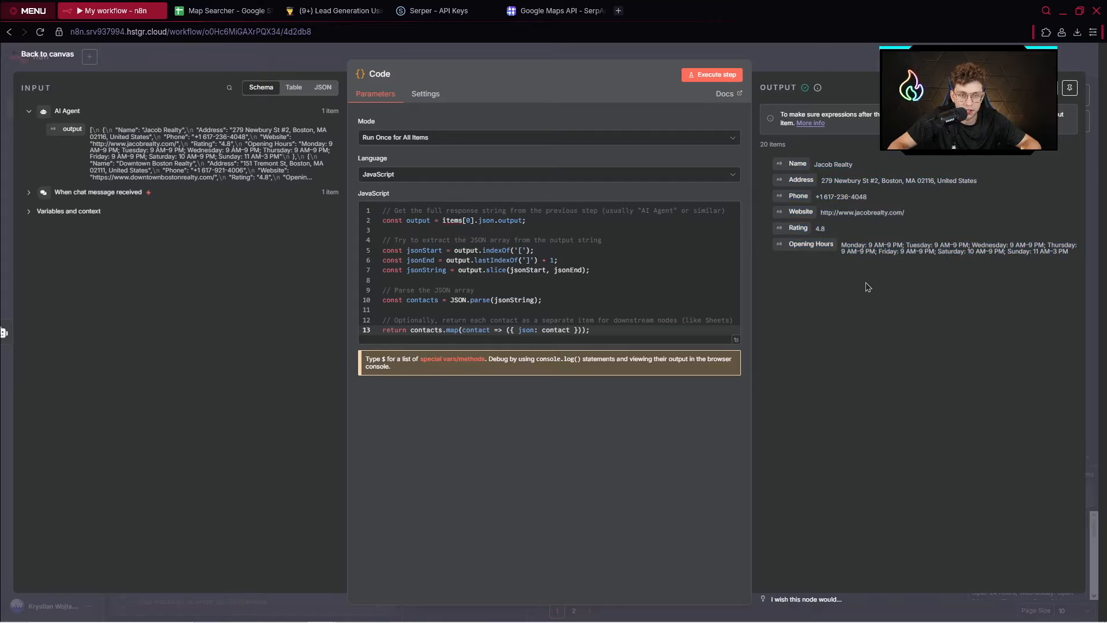
{"action": "key", "text": "Escape"}
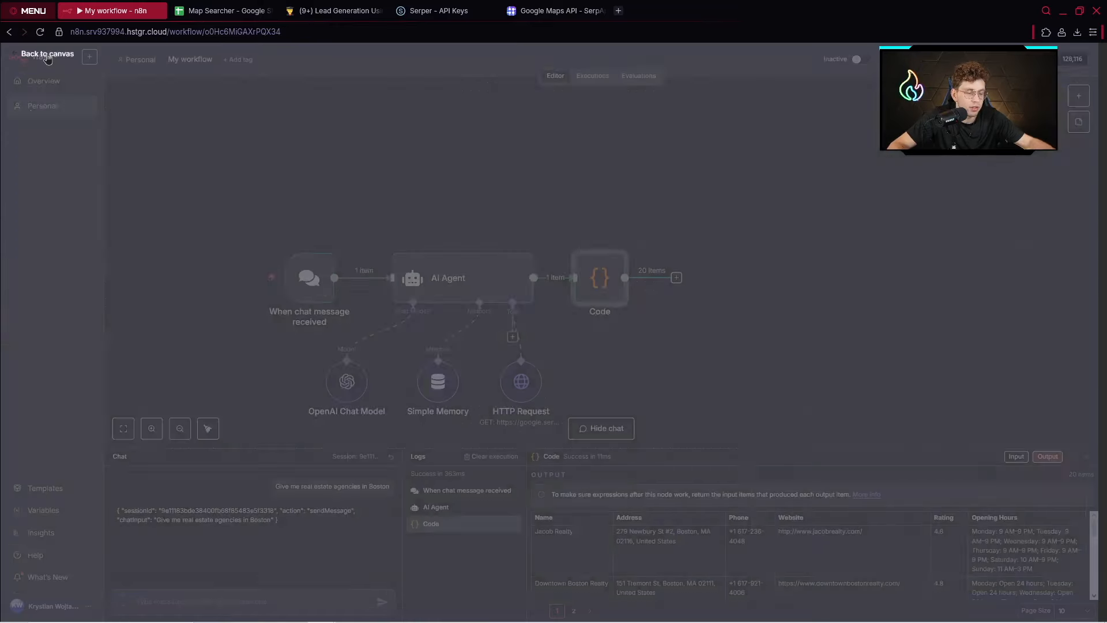
Add a Google Sheets "Append row in sheet" node after the Code node and nudge the HTTP Request tool slightly right.
{"action": "left_click", "coordinate": [681, 278]}
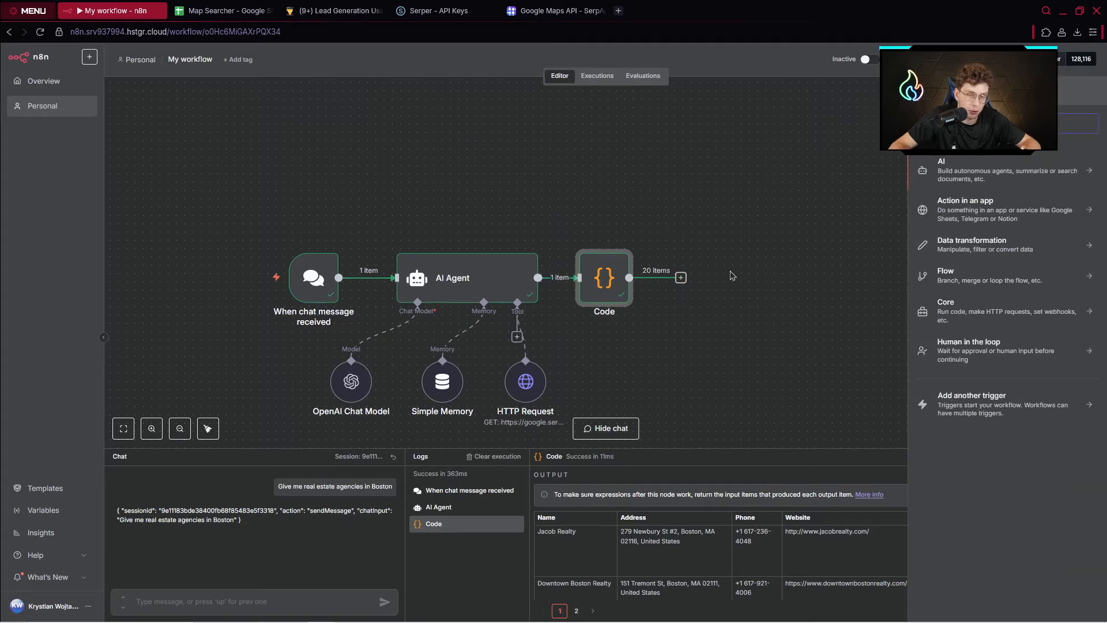
{"action": "type", "text": "google"}
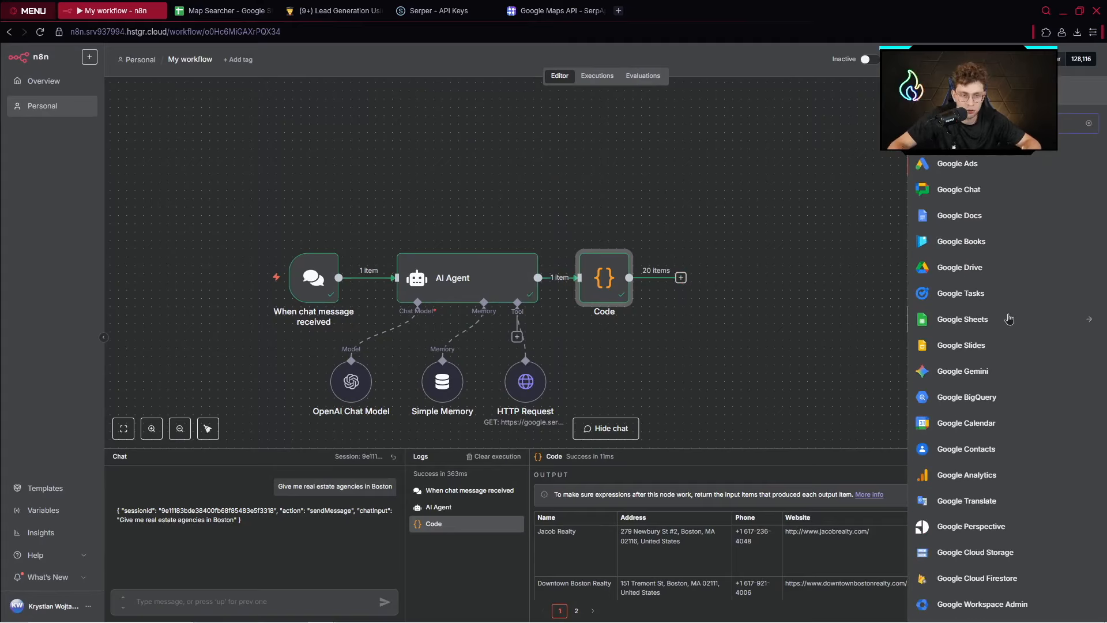
{"action": "left_click", "coordinate": [1009, 319]}
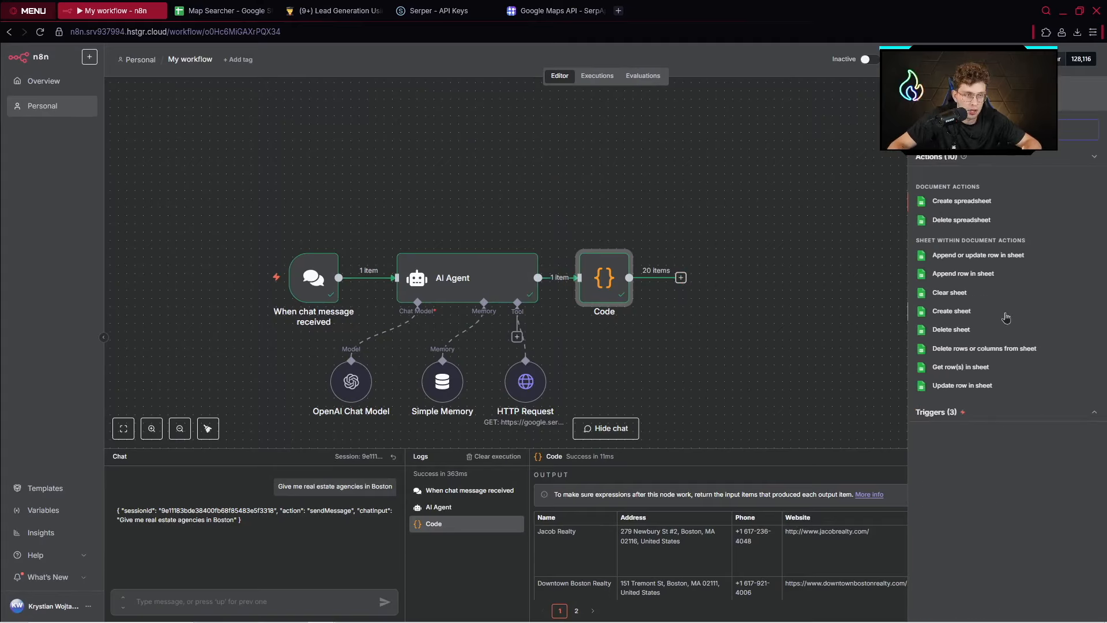
{"action": "left_click", "coordinate": [980, 275]}
{"action": "left_click", "coordinate": [67, 55]}
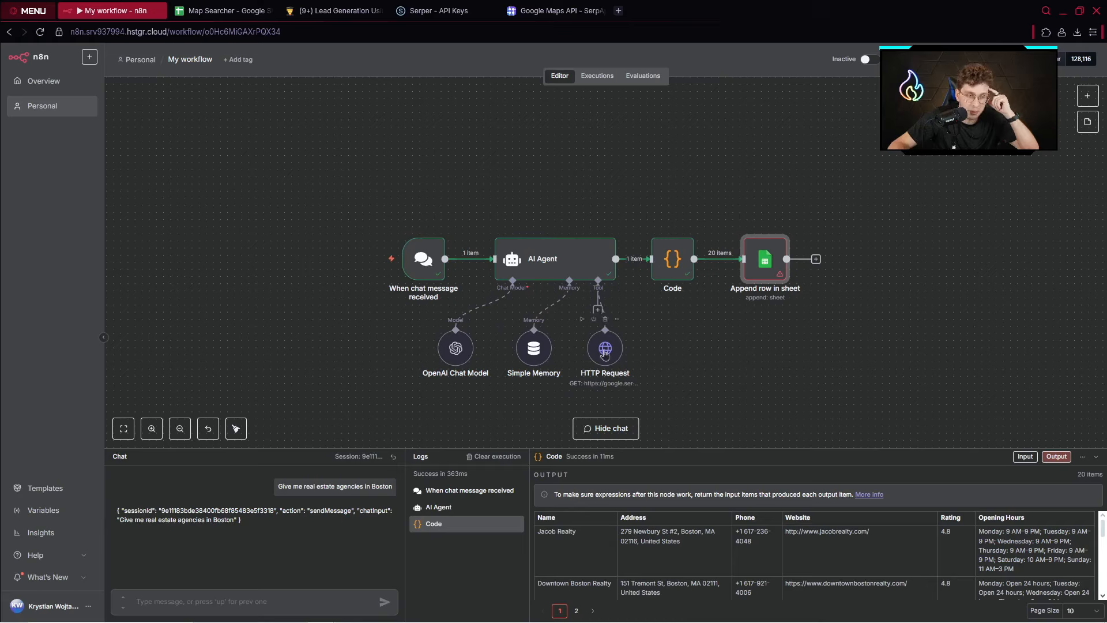
{"action": "left_click_drag", "start_coordinate": [604, 354], "coordinate": [612, 353]}
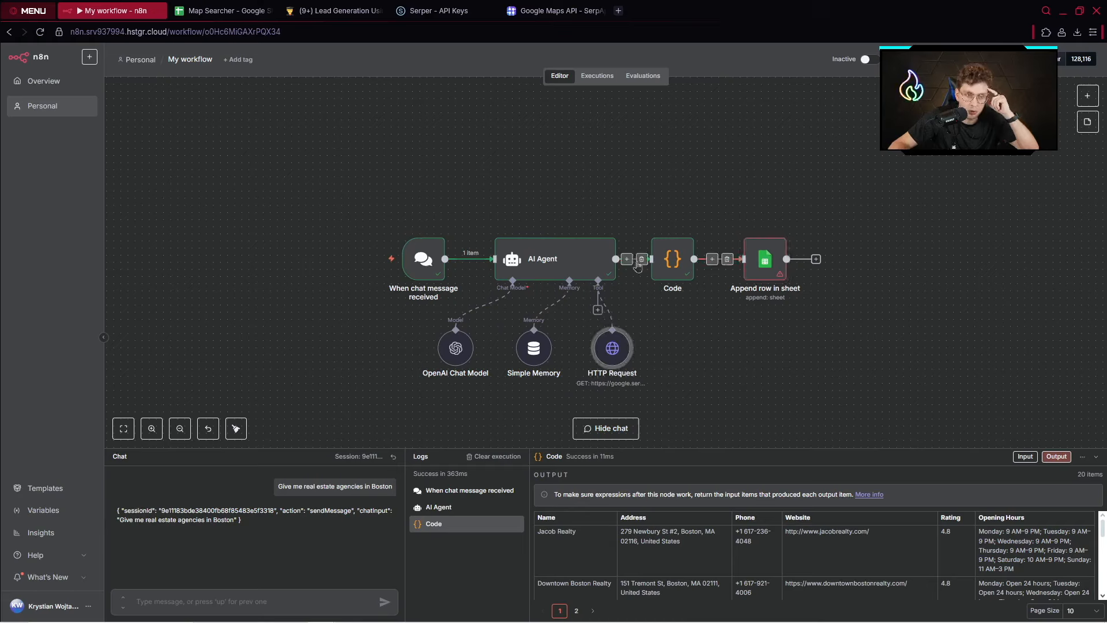
{"action": "left_click_drag", "start_coordinate": [684, 182], "coordinate": [474, 408]}
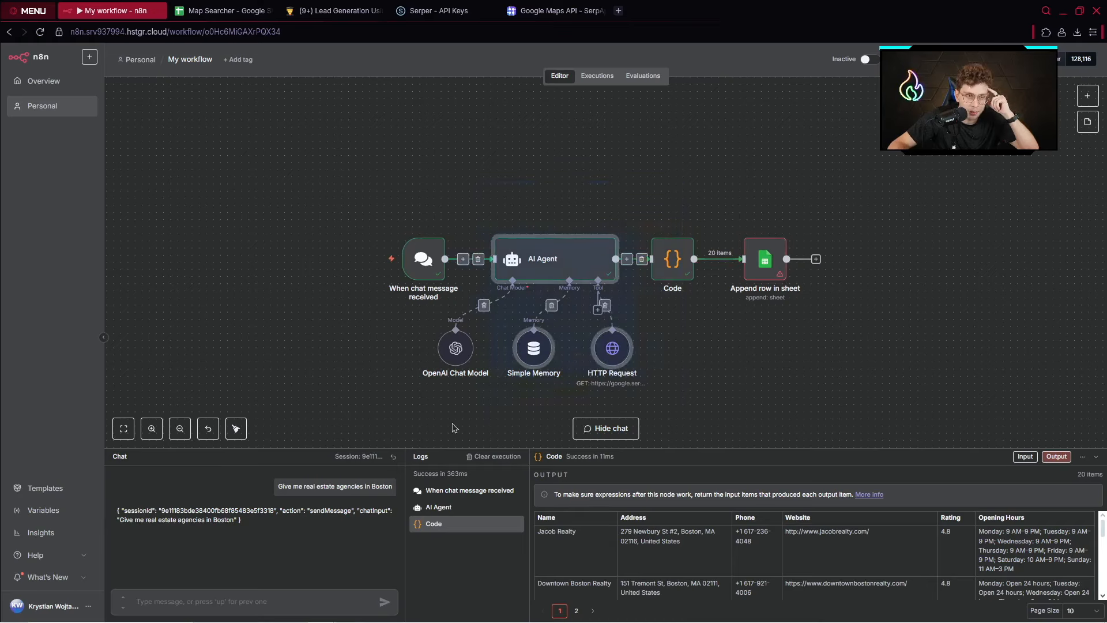
{"action": "left_click_drag", "start_coordinate": [714, 191], "coordinate": [439, 402]}
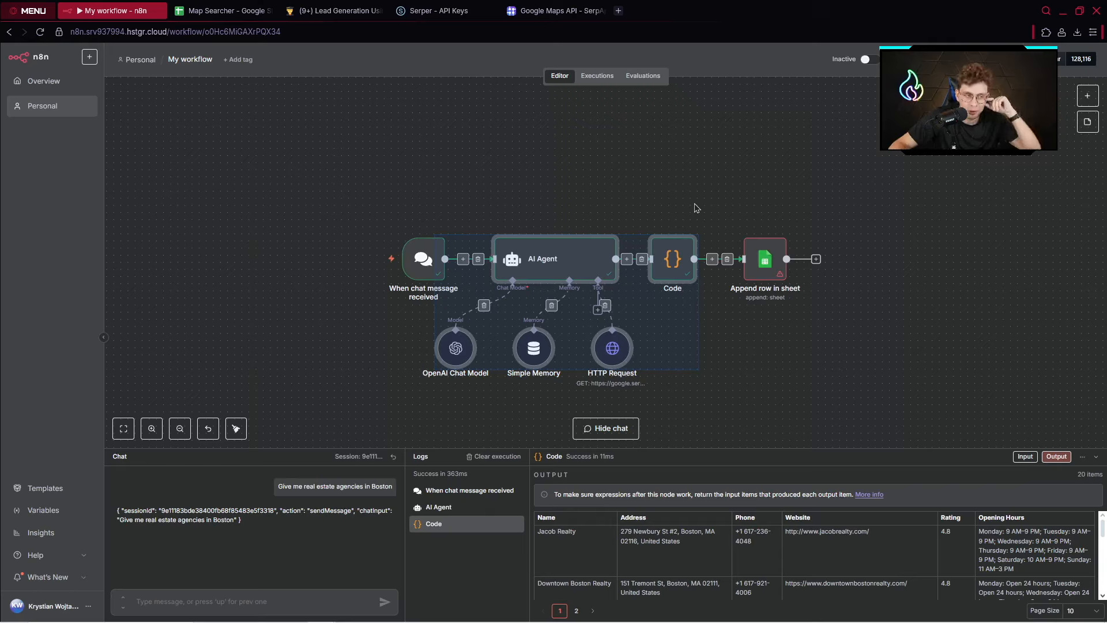
{"action": "left_click", "coordinate": [740, 383]}
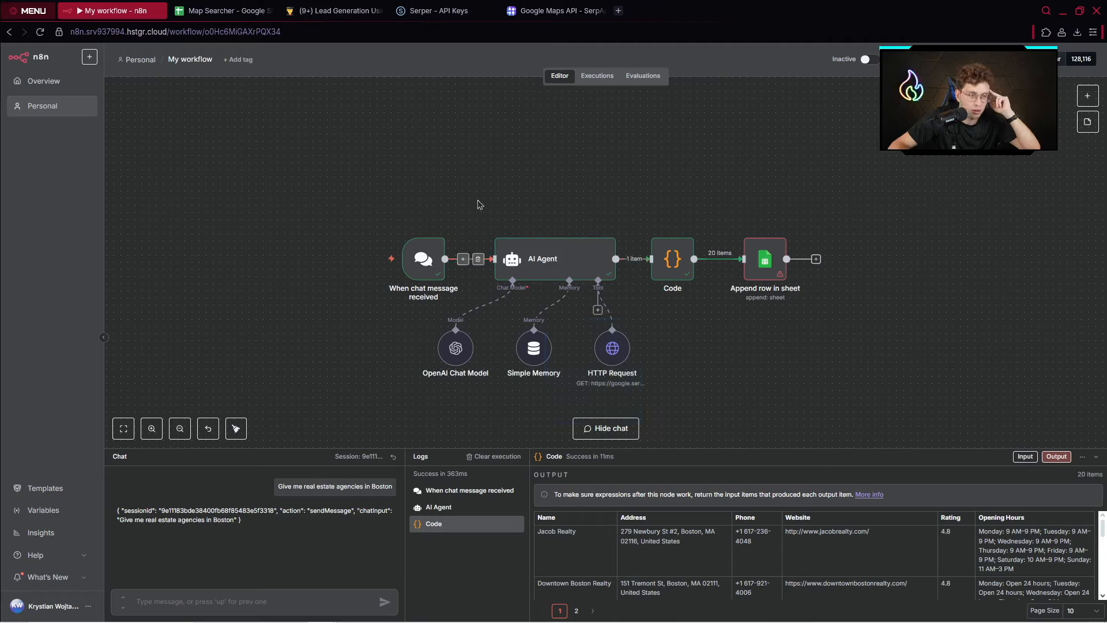
{"action": "left_click_drag", "start_coordinate": [463, 191], "coordinate": [718, 399]}
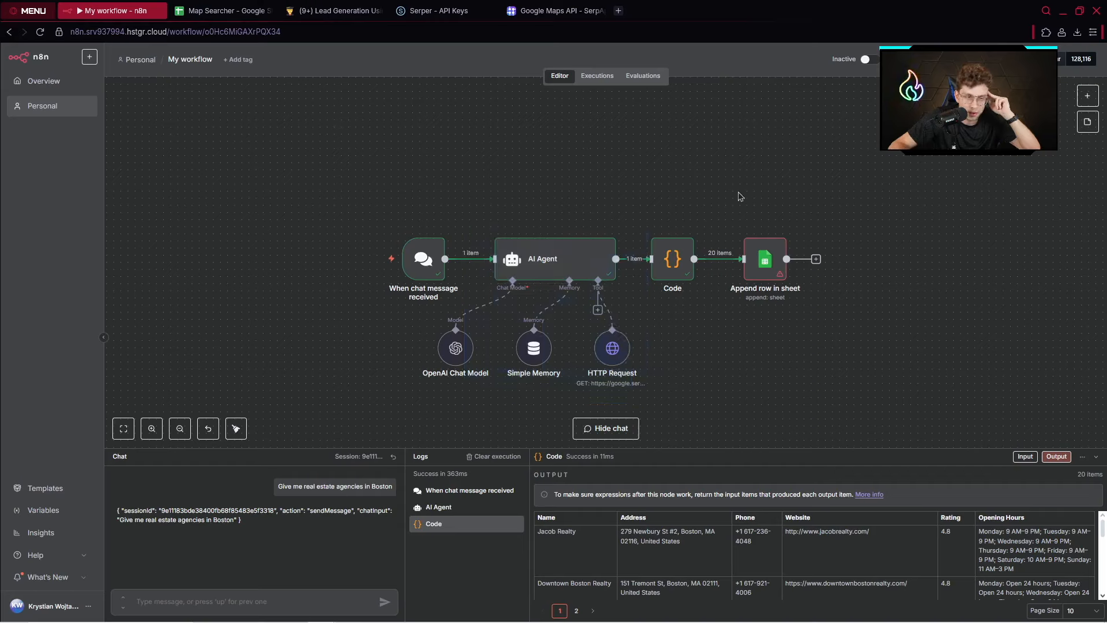
{"action": "left_click_drag", "start_coordinate": [712, 193], "coordinate": [429, 410]}
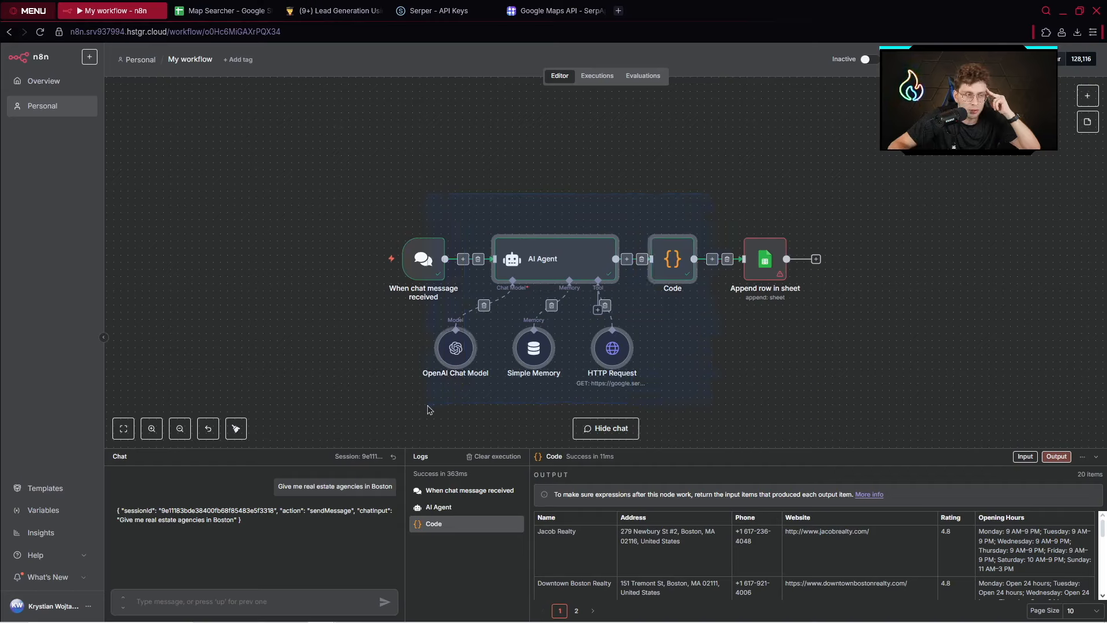
{"action": "left_click_drag", "start_coordinate": [718, 183], "coordinate": [632, 317]}
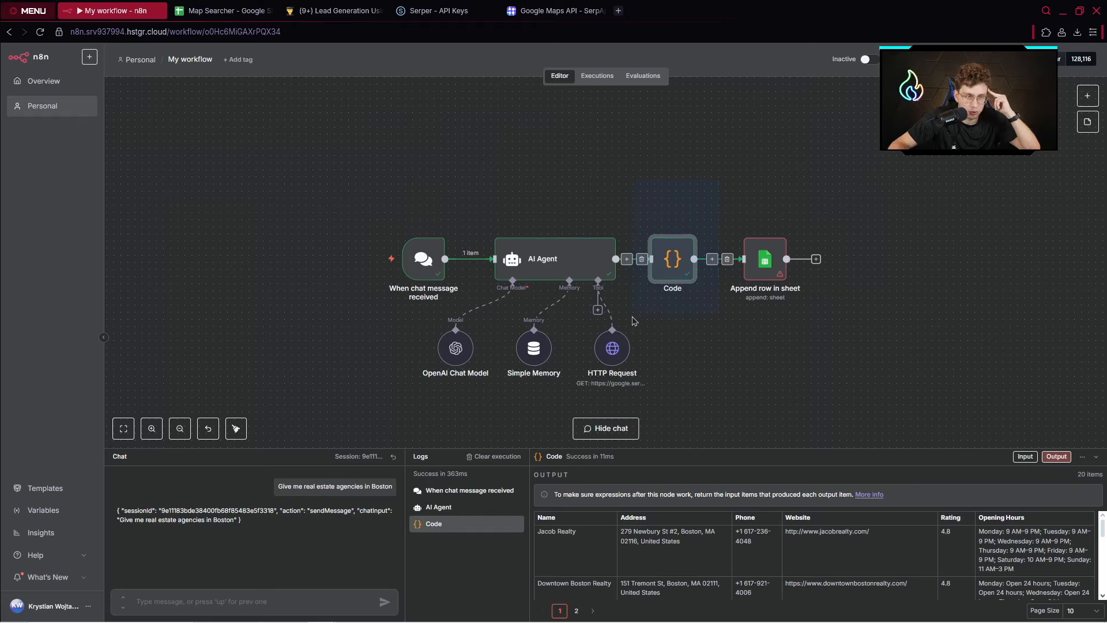
{"action": "left_click", "coordinate": [802, 175]}
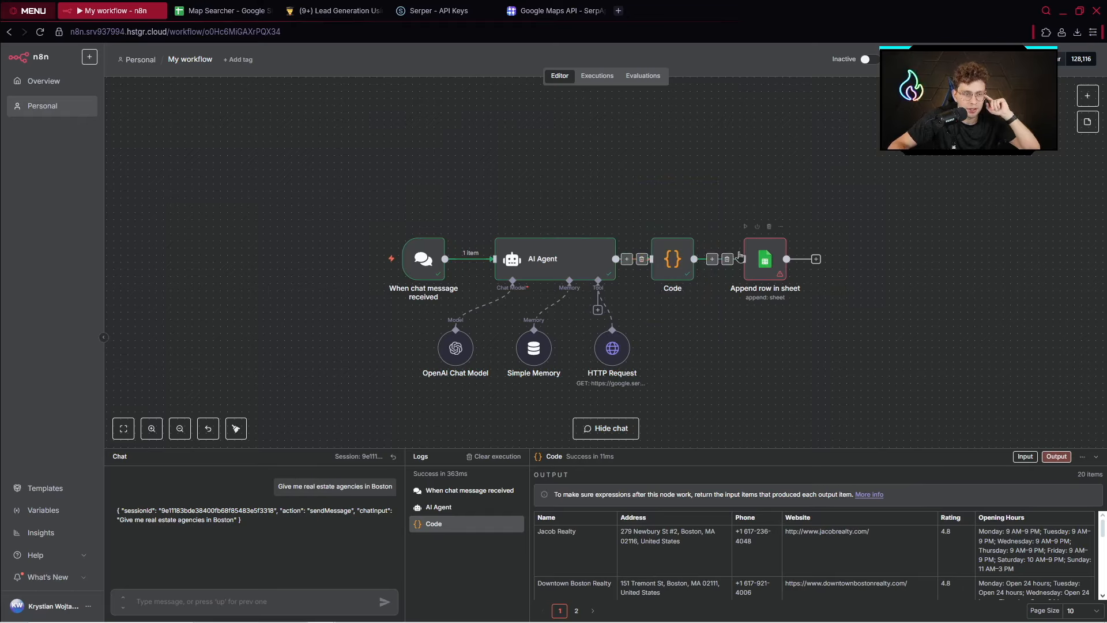
Open the "Append row in sheet" node and choose Map Searcher as its document.
{"action": "double_click", "coordinate": [754, 271]}
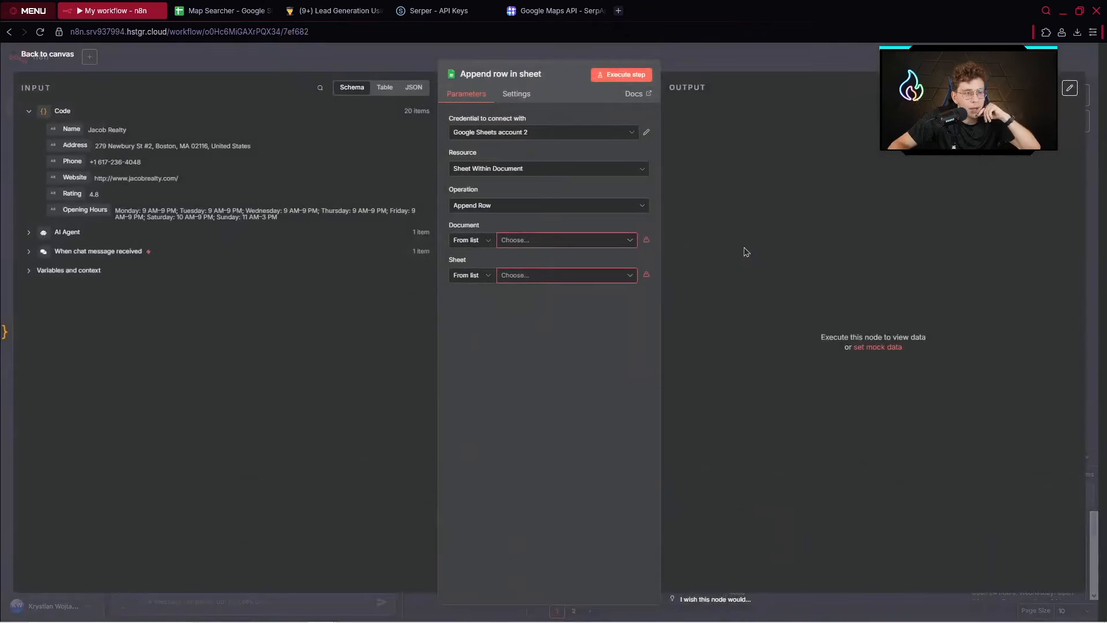
{"action": "left_click", "coordinate": [531, 240]}
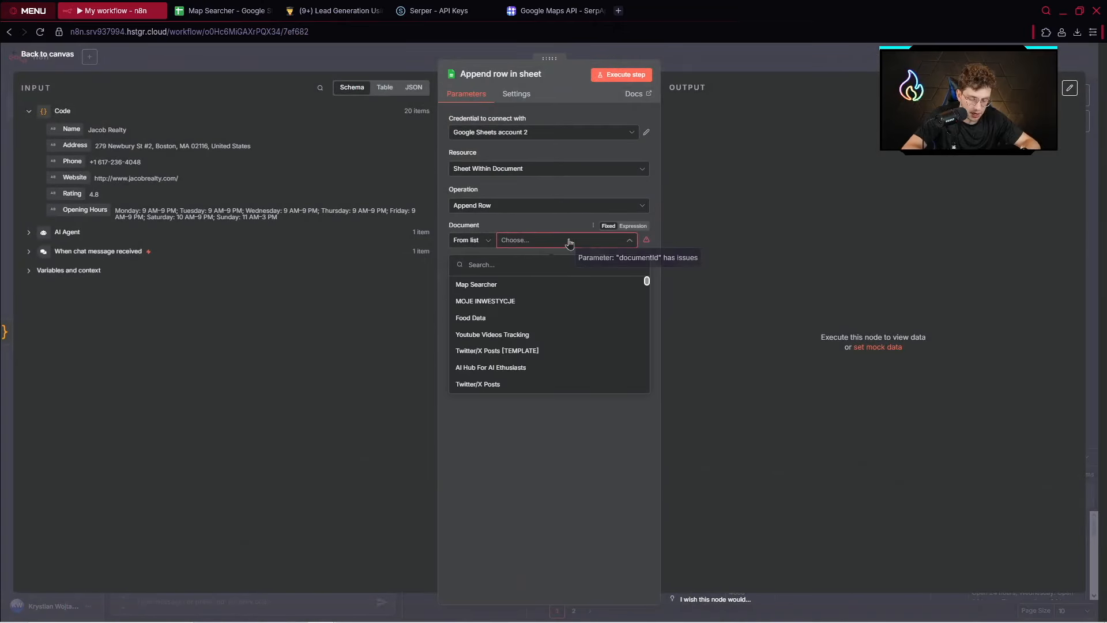
{"action": "type", "text": "MA"}
{"action": "key", "text": "Caps_Lock"}
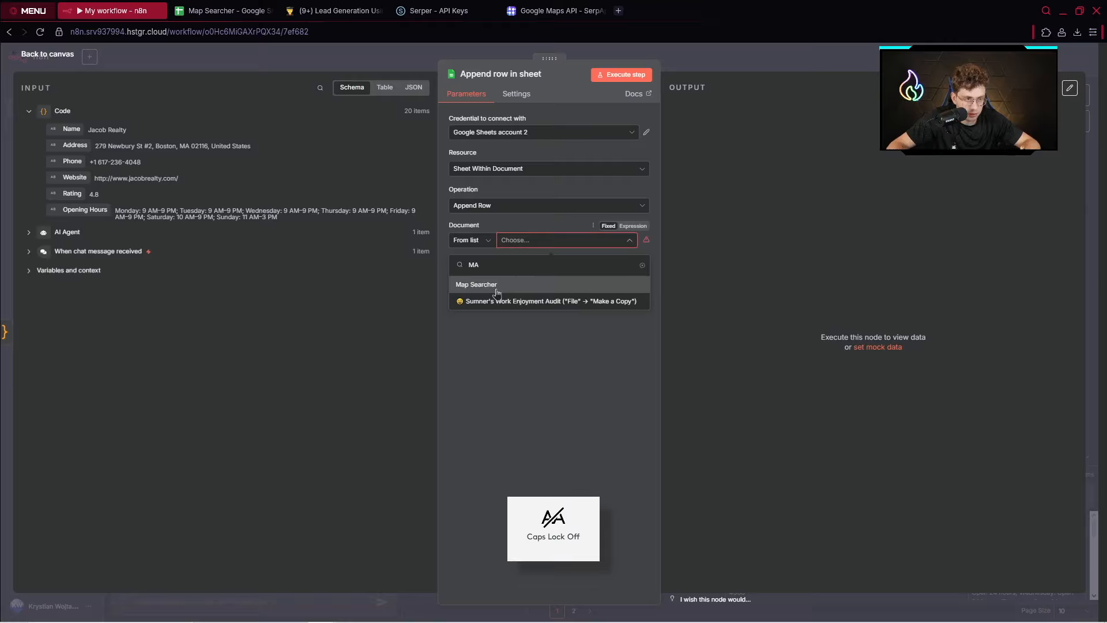
{"action": "left_click", "coordinate": [497, 285]}
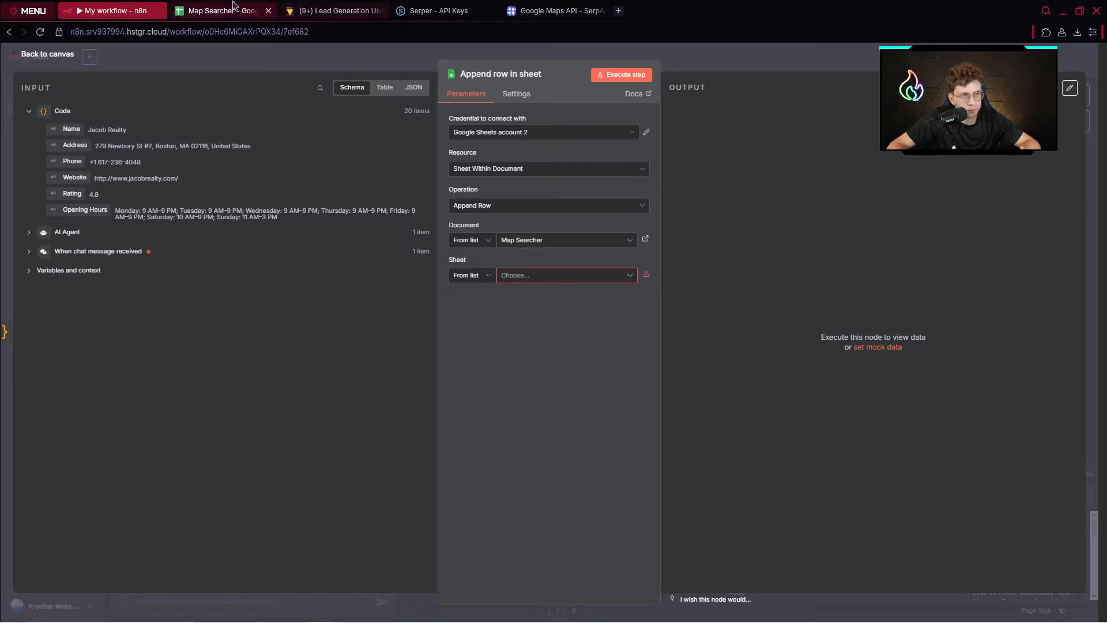
In the Map Searcher spreadsheet, clear the old contact rows in A2:G12 and keep the header row.
{"action": "left_click", "coordinate": [217, 9]}
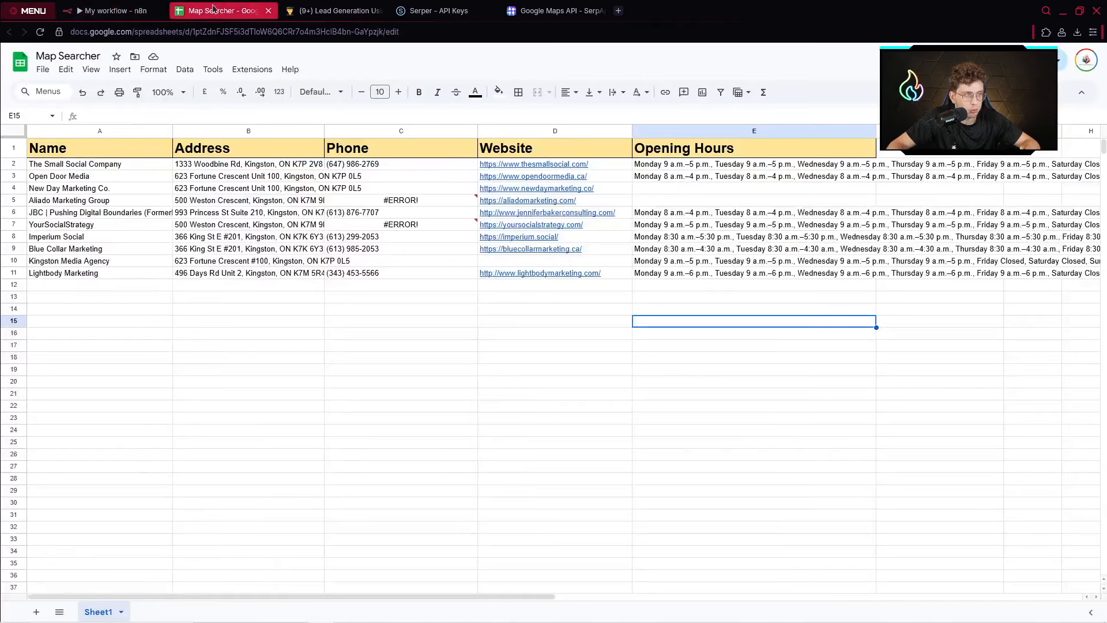
{"action": "left_click", "coordinate": [42, 70]}
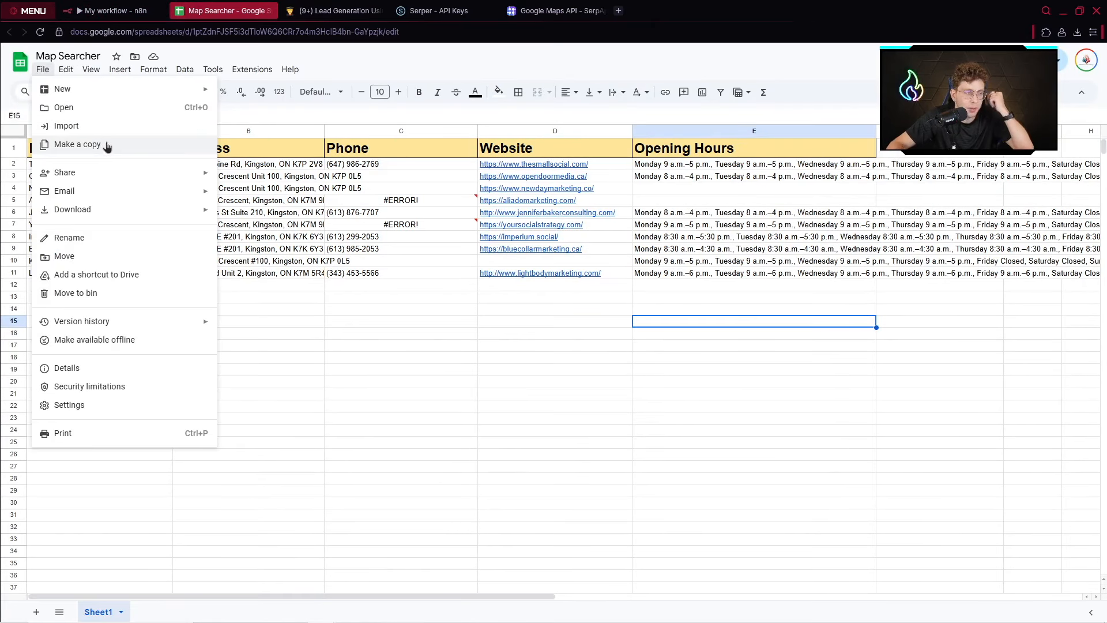
{"action": "left_click", "coordinate": [692, 394]}
{"action": "left_click_drag", "start_coordinate": [1050, 290], "coordinate": [73, 169]}
{"action": "key", "text": "Delete"}
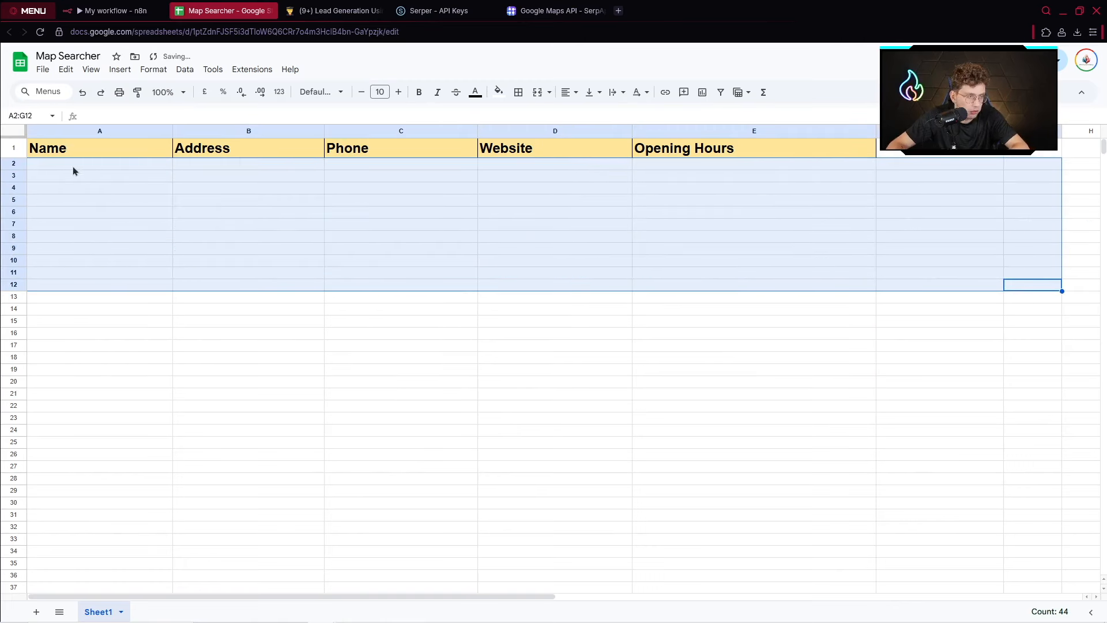
{"action": "left_click", "coordinate": [331, 330]}
Back in the n8n workflow, choose Sheet1 as the target sheet of the append node.
{"action": "left_click", "coordinate": [112, 10]}
{"action": "left_click", "coordinate": [564, 281]}
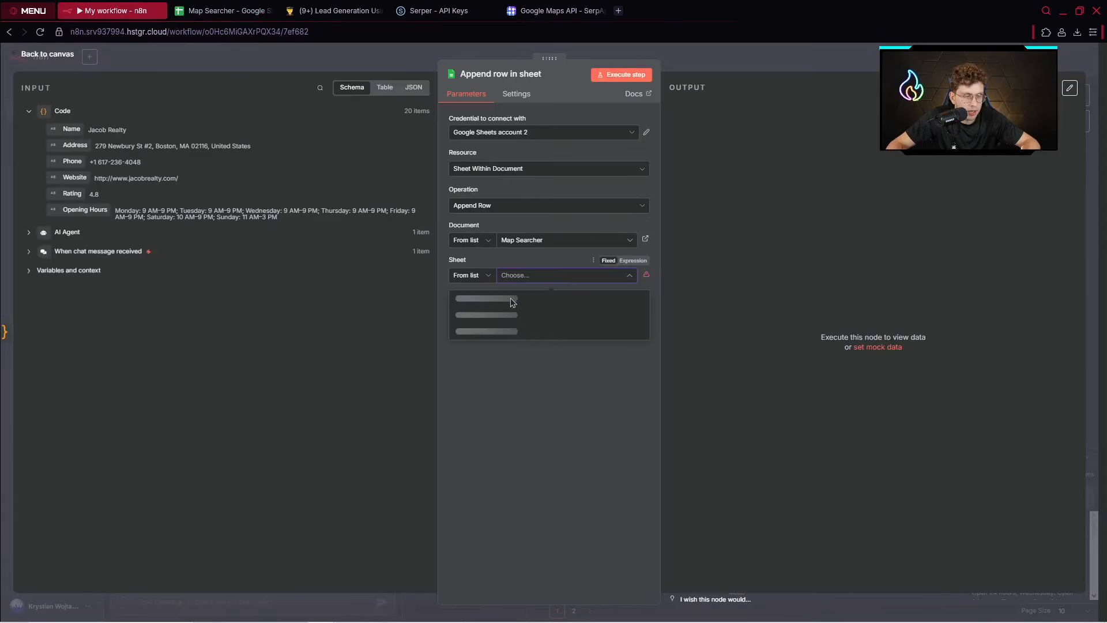
{"action": "left_click", "coordinate": [506, 302]}
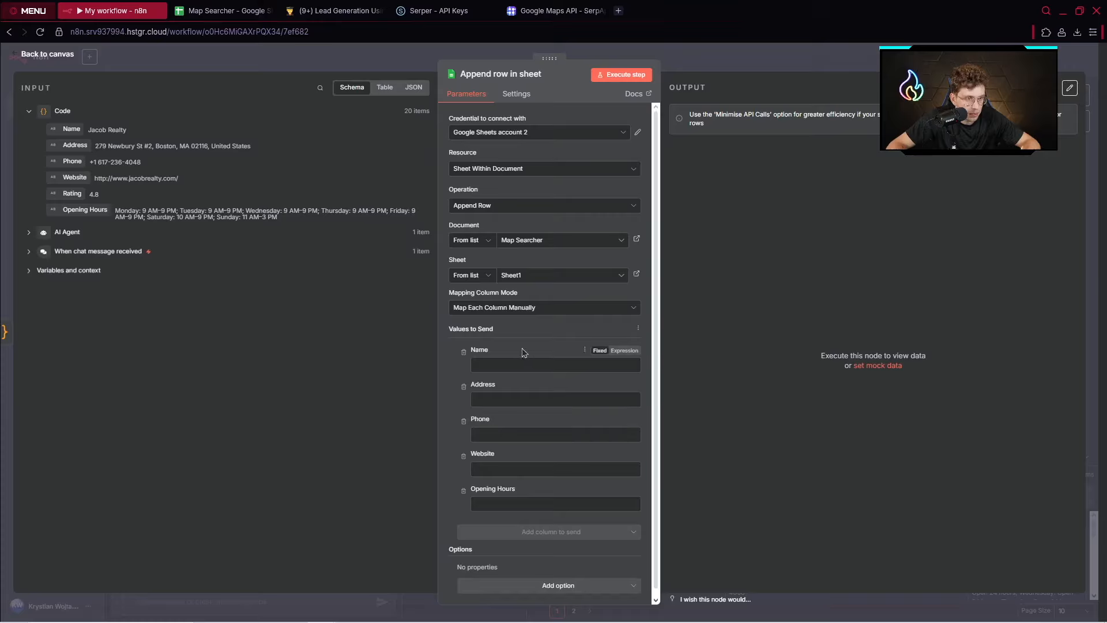
Map the Code node's Name, Address, Phone, Website and Opening Hours fields to the matching sheet columns.
{"action": "left_click_drag", "start_coordinate": [72, 129], "coordinate": [547, 408]}
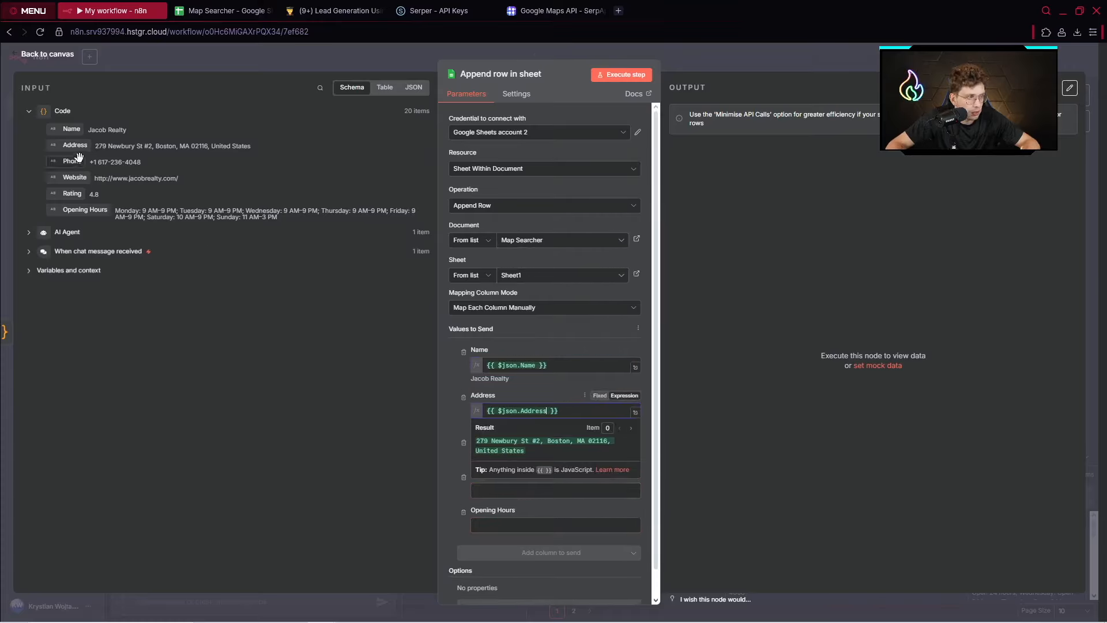
{"action": "left_click_drag", "start_coordinate": [72, 162], "coordinate": [519, 455]}
{"action": "left_click_drag", "start_coordinate": [75, 172], "coordinate": [507, 501]}
{"action": "left_click_drag", "start_coordinate": [85, 207], "coordinate": [508, 547]}
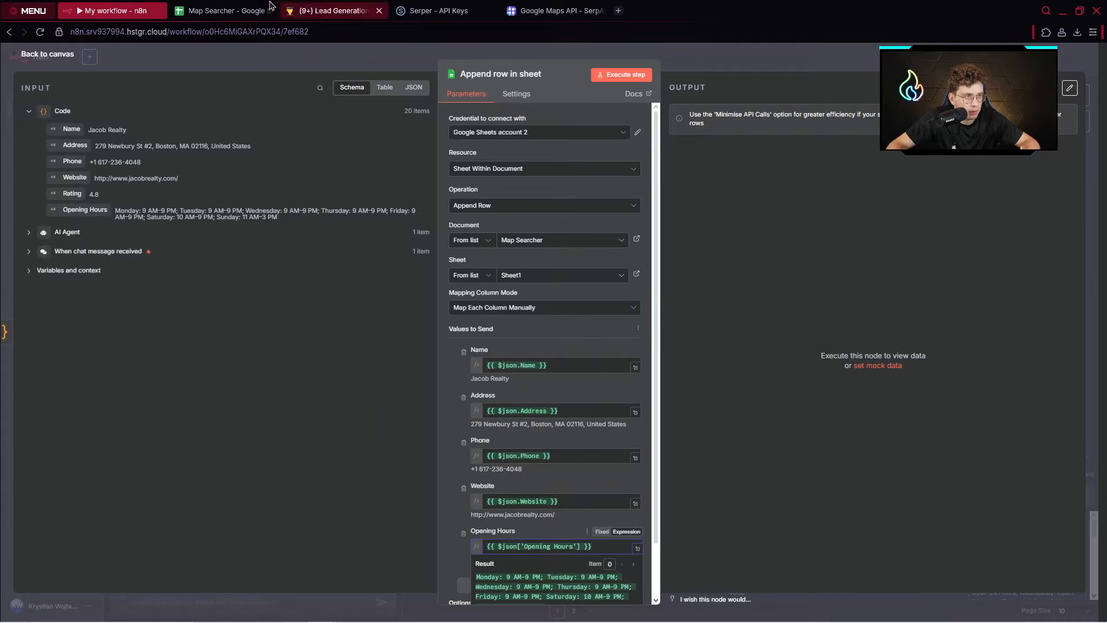
{"action": "left_click", "coordinate": [224, 10]}
{"action": "left_click", "coordinate": [113, 10]}
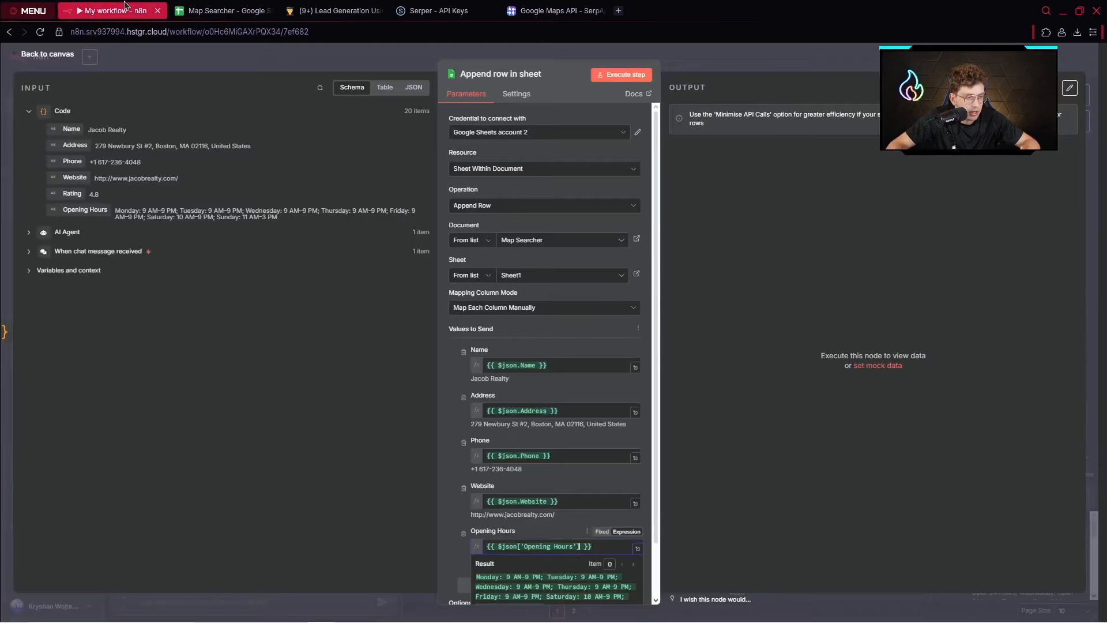
{"action": "scroll", "coordinate": [580, 422], "scroll_direction": "down", "scroll_amount": 2}
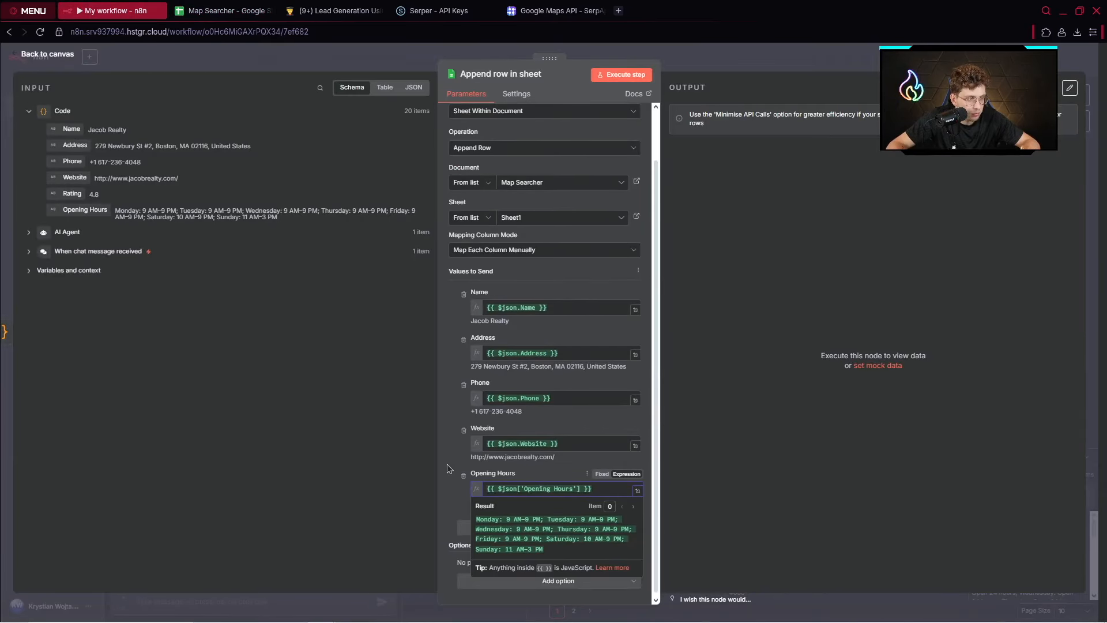
In the Map Searcher spreadsheet, insert a column before Opening Hours and title it "Rating".
{"action": "left_click", "coordinate": [225, 10]}
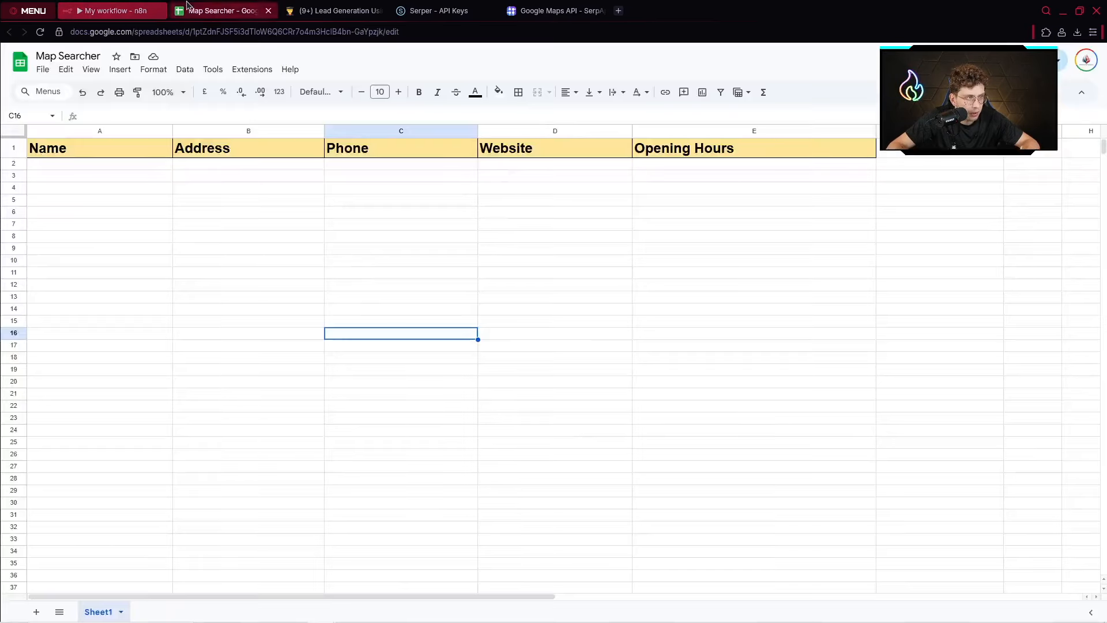
{"action": "left_click", "coordinate": [647, 131]}
{"action": "right_click", "coordinate": [647, 131]}
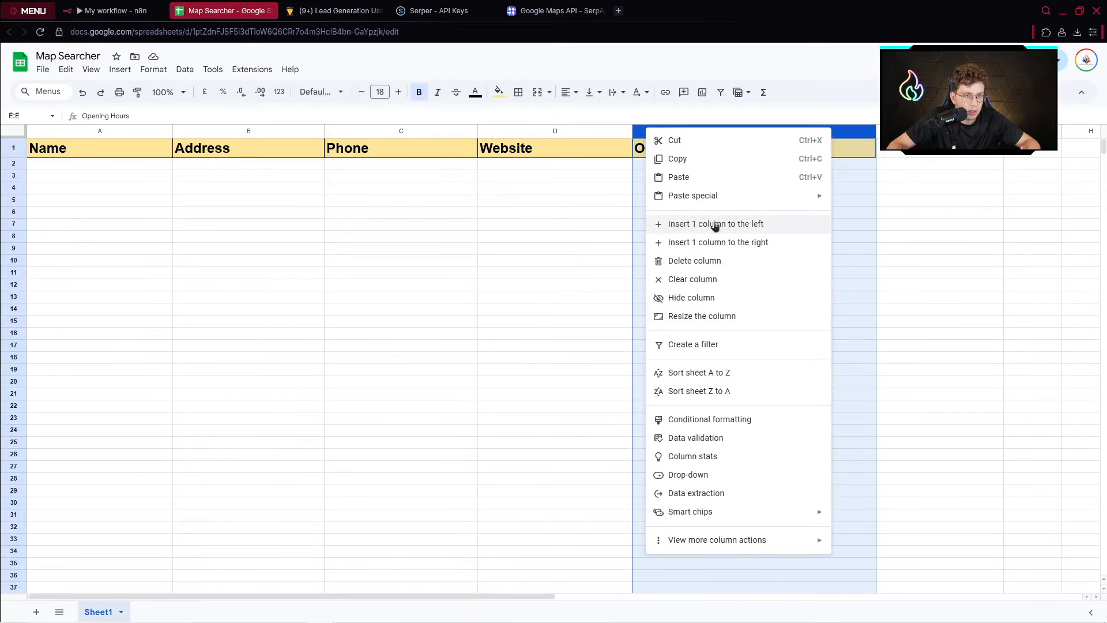
{"action": "left_click", "coordinate": [717, 226]}
{"action": "left_click", "coordinate": [759, 152]}
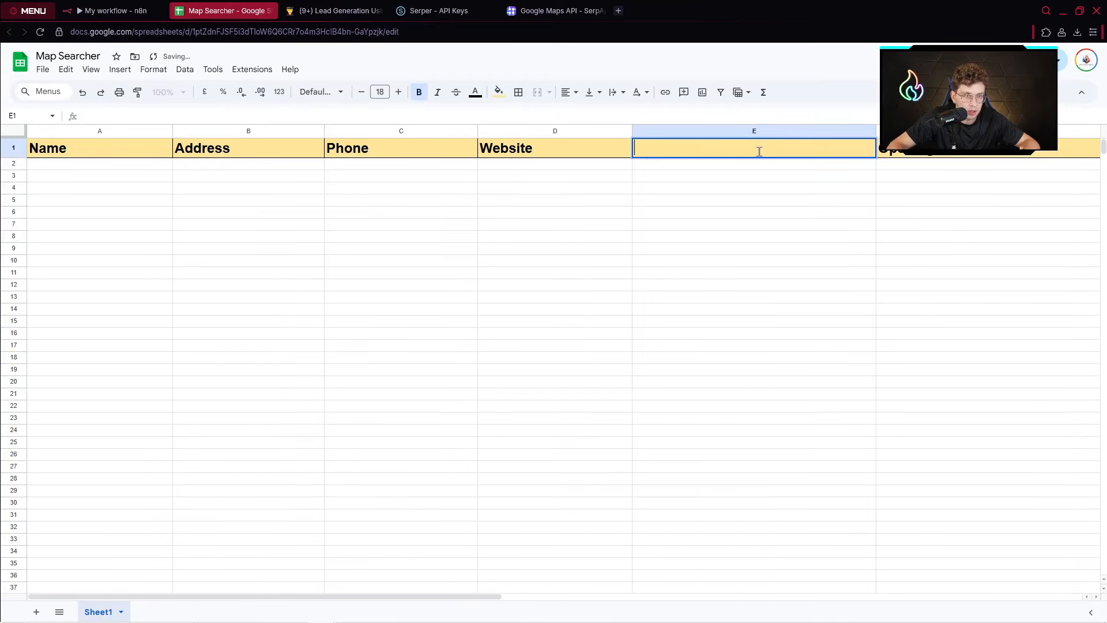
{"action": "type", "text": "ra"}
{"action": "key", "text": "BackSpace"}
{"action": "key", "text": "BackSpace"}
{"action": "type", "text": "Ra"}
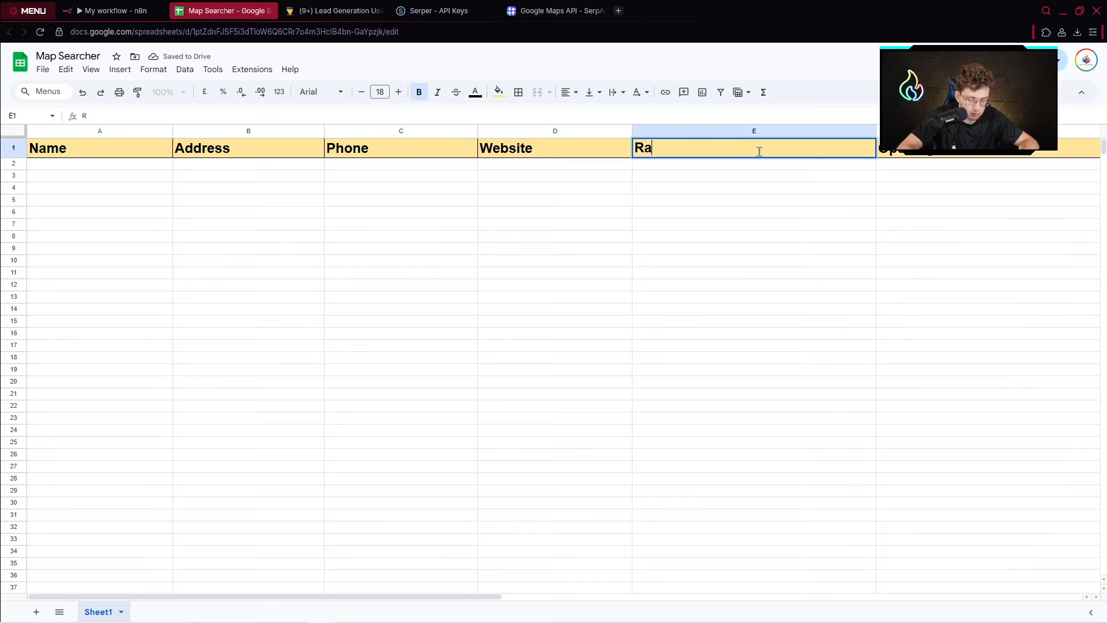
{"action": "type", "text": "ting"}
{"action": "left_click", "coordinate": [912, 284]}
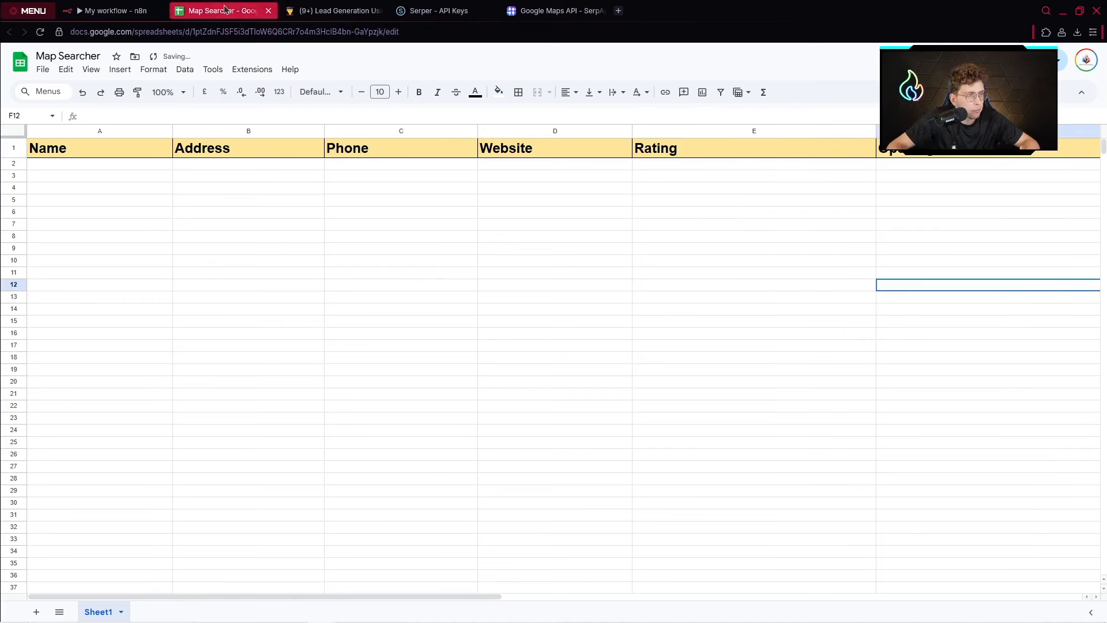
In the n8n append node, map the Code node's Rating field to the Rating column and execute the node.
{"action": "left_click", "coordinate": [128, 7]}
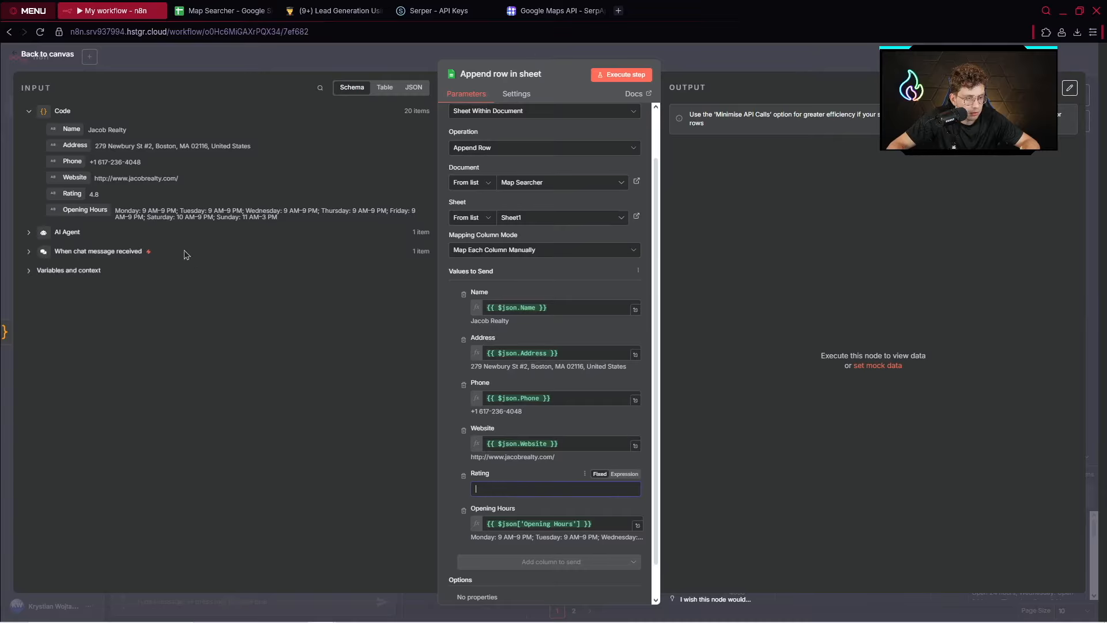
{"action": "left_click_drag", "start_coordinate": [72, 193], "coordinate": [519, 489]}
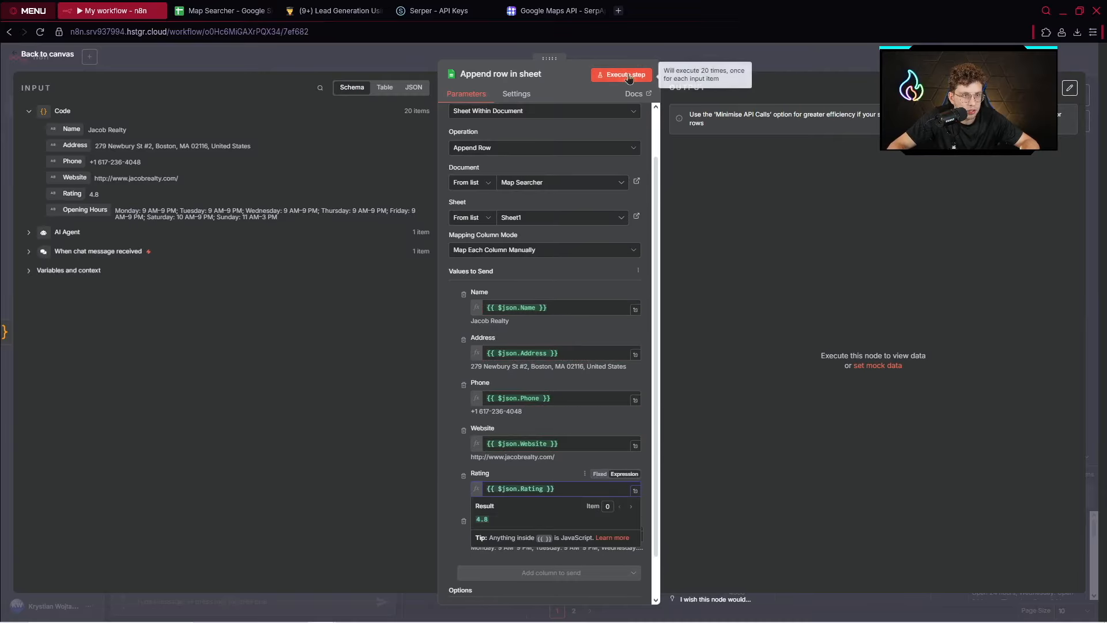
{"action": "left_click", "coordinate": [631, 75]}
Review the appended contact rows in the Map Searcher spreadsheet and examine the contents of the first three Phone cells.
{"action": "left_click", "coordinate": [248, 9]}
{"action": "left_click_drag", "start_coordinate": [573, 236], "coordinate": [568, 258]}
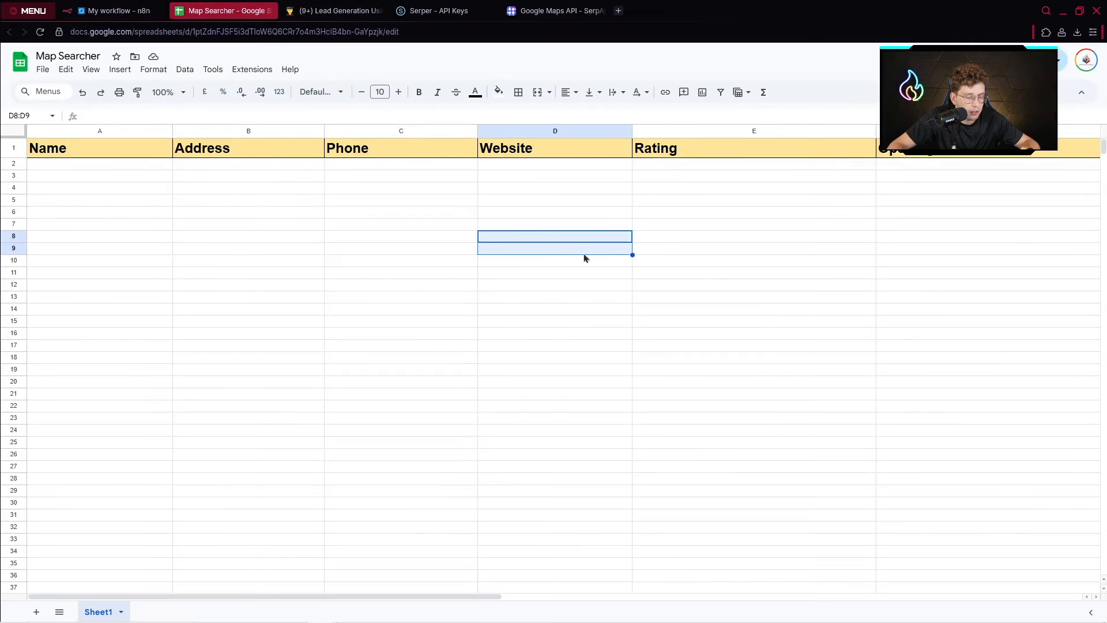
{"action": "left_click_drag", "start_coordinate": [102, 168], "coordinate": [1050, 402]}
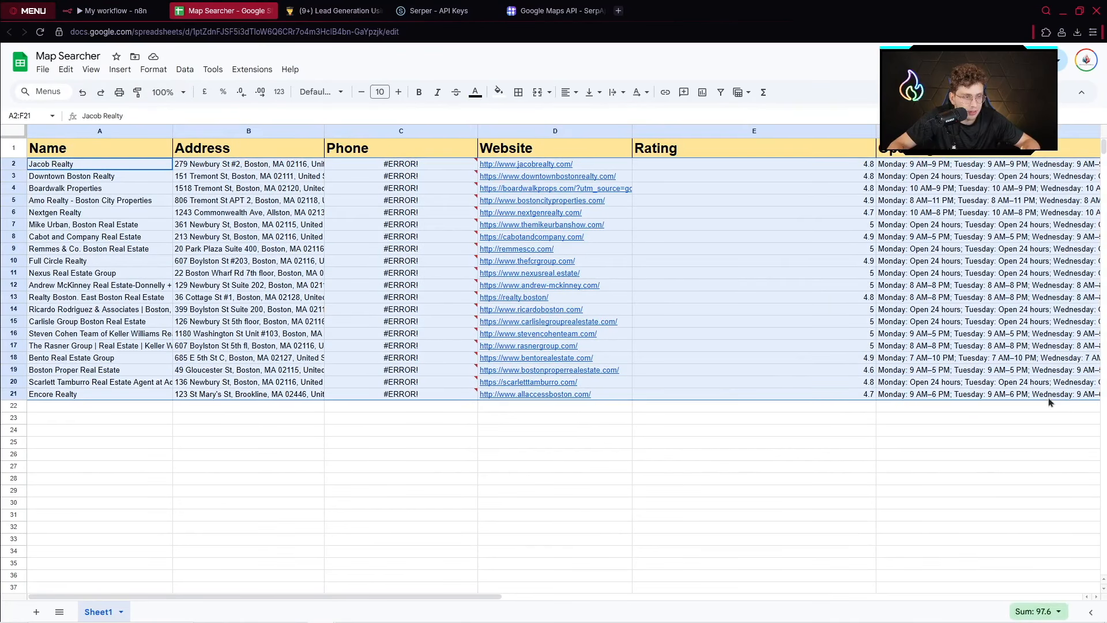
{"action": "left_click", "coordinate": [433, 167]}
{"action": "double_click", "coordinate": [416, 164]}
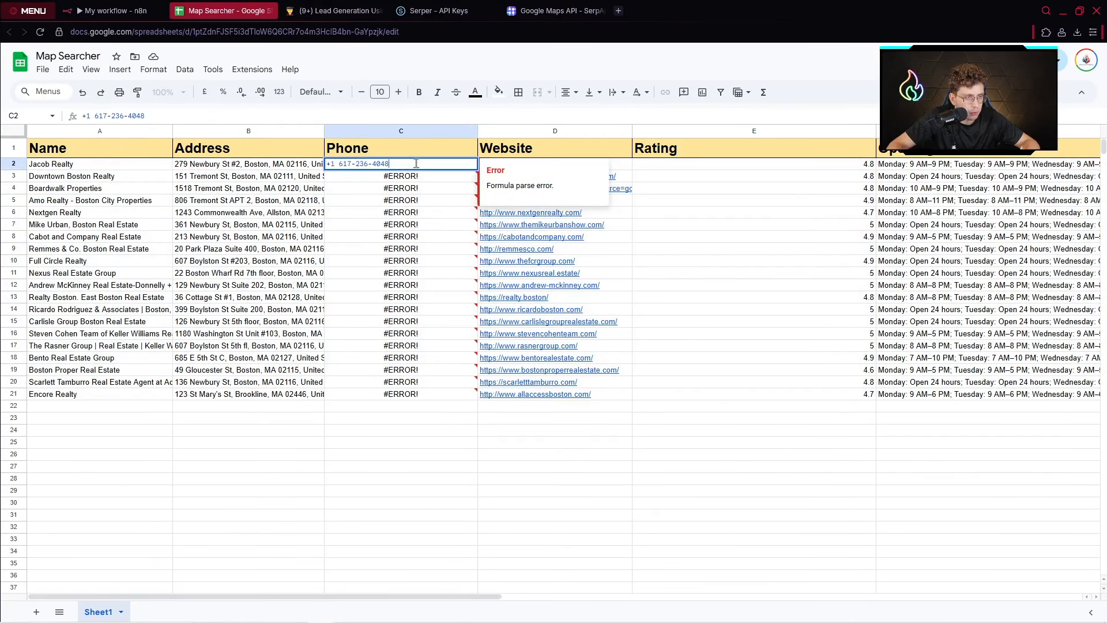
{"action": "left_click_drag", "start_coordinate": [392, 165], "coordinate": [335, 164]}
{"action": "left_click", "coordinate": [392, 181]}
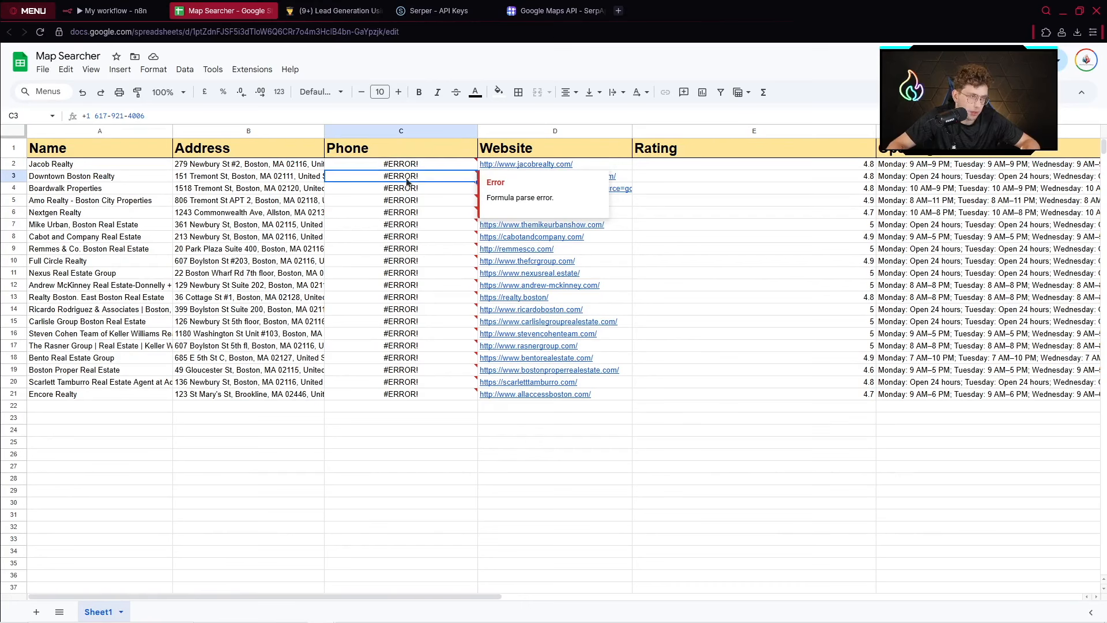
{"action": "triple_click", "coordinate": [408, 178]}
{"action": "left_click_drag", "start_coordinate": [422, 180], "coordinate": [324, 177]}
{"action": "left_click", "coordinate": [449, 190]}
{"action": "triple_click", "coordinate": [448, 190]}
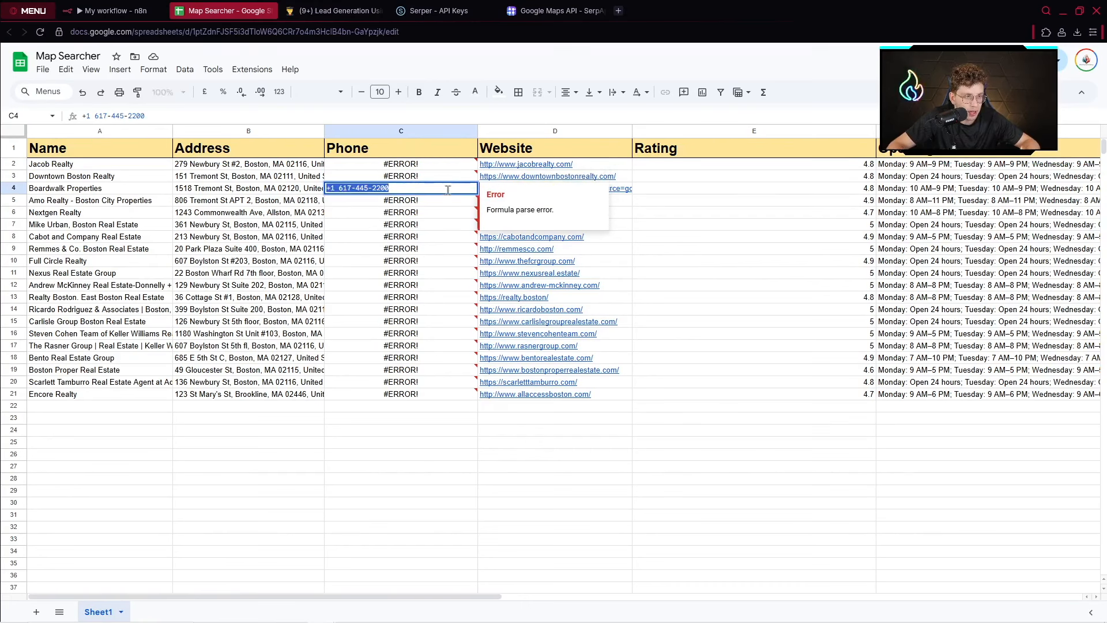
Change the formatting of the whole Phone column so its cell contents are left-aligned.
{"action": "left_click", "coordinate": [400, 129]}
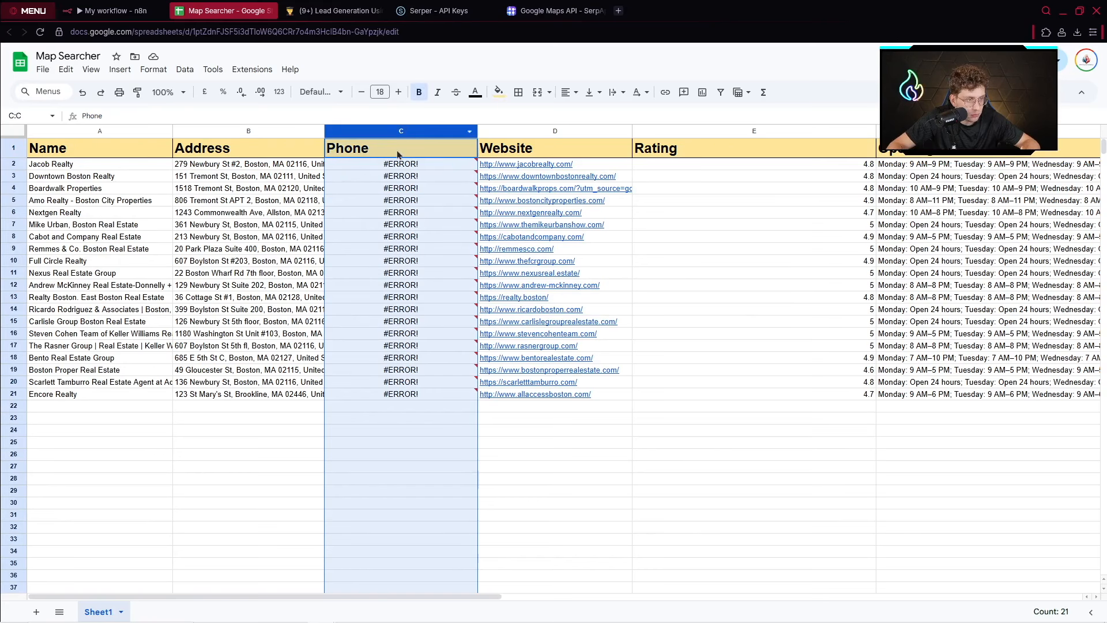
{"action": "left_click", "coordinate": [398, 154]}
{"action": "right_click", "coordinate": [399, 152]}
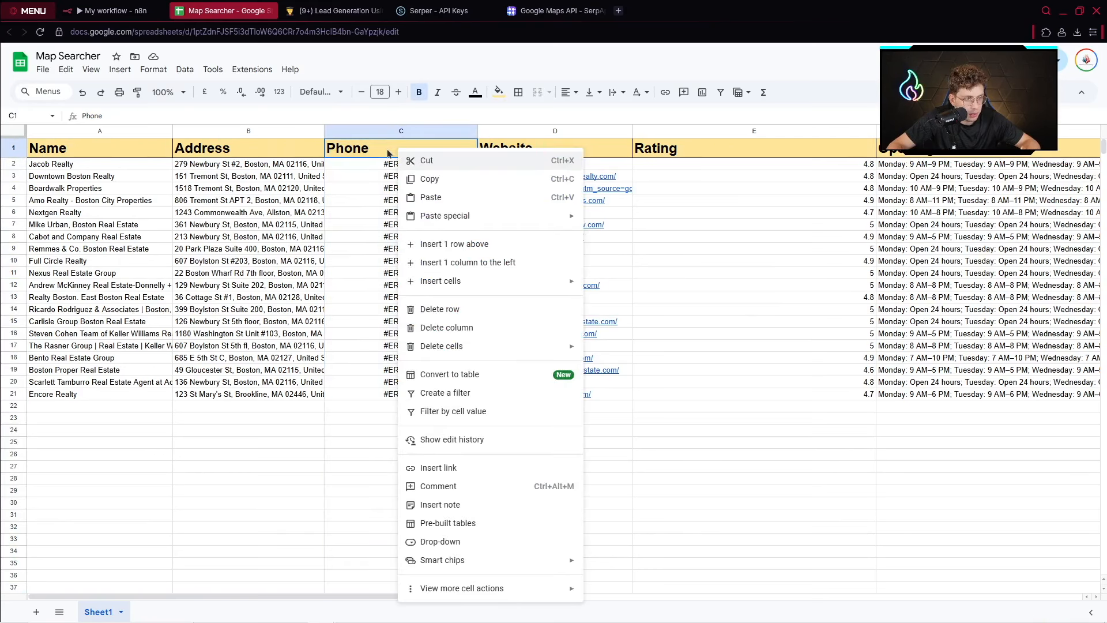
{"action": "left_click", "coordinate": [391, 132]}
{"action": "right_click", "coordinate": [393, 133]}
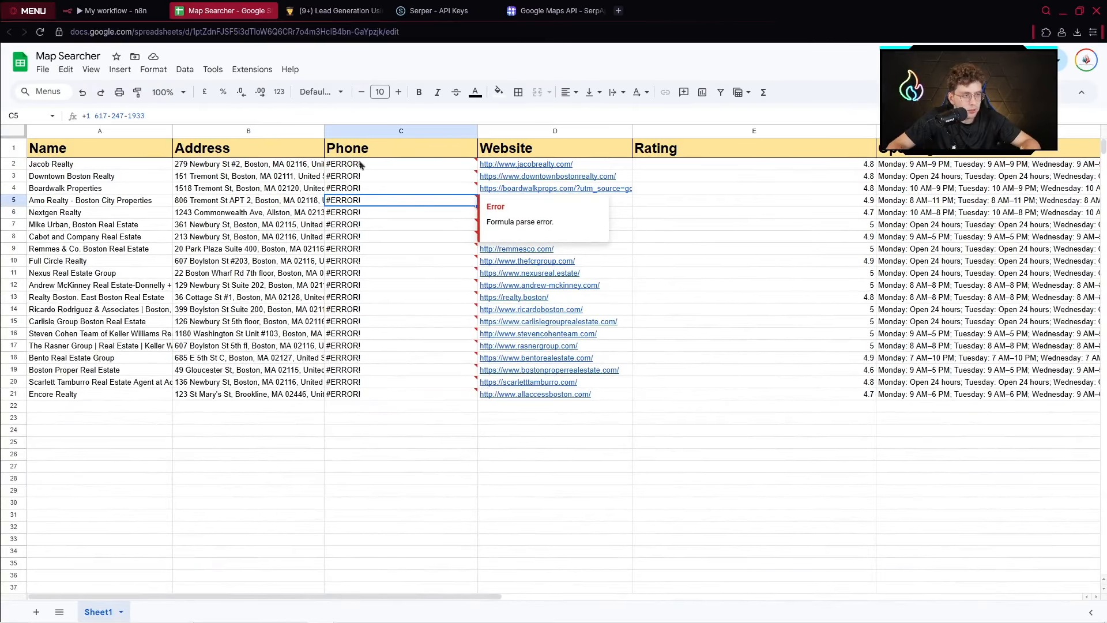
Put the country code of the phone number in cell C2 in parentheses, as (+1).
{"action": "left_click", "coordinate": [361, 168]}
{"action": "double_click", "coordinate": [349, 167]}
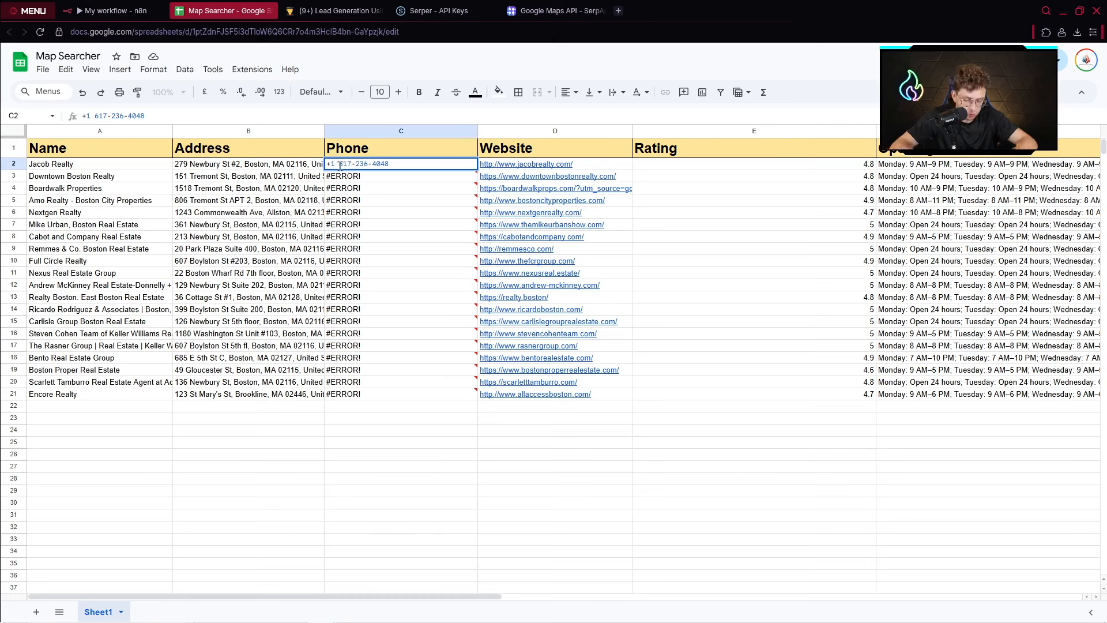
{"action": "type", "text": "(+1)"}
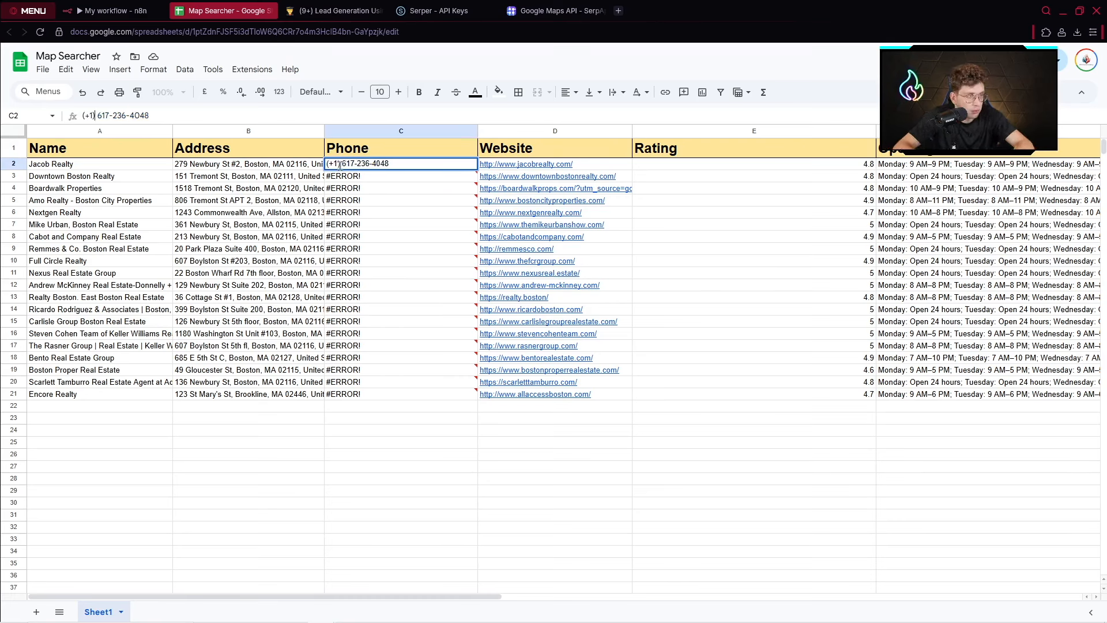
{"action": "left_click_drag", "start_coordinate": [96, 115], "coordinate": [72, 118]}
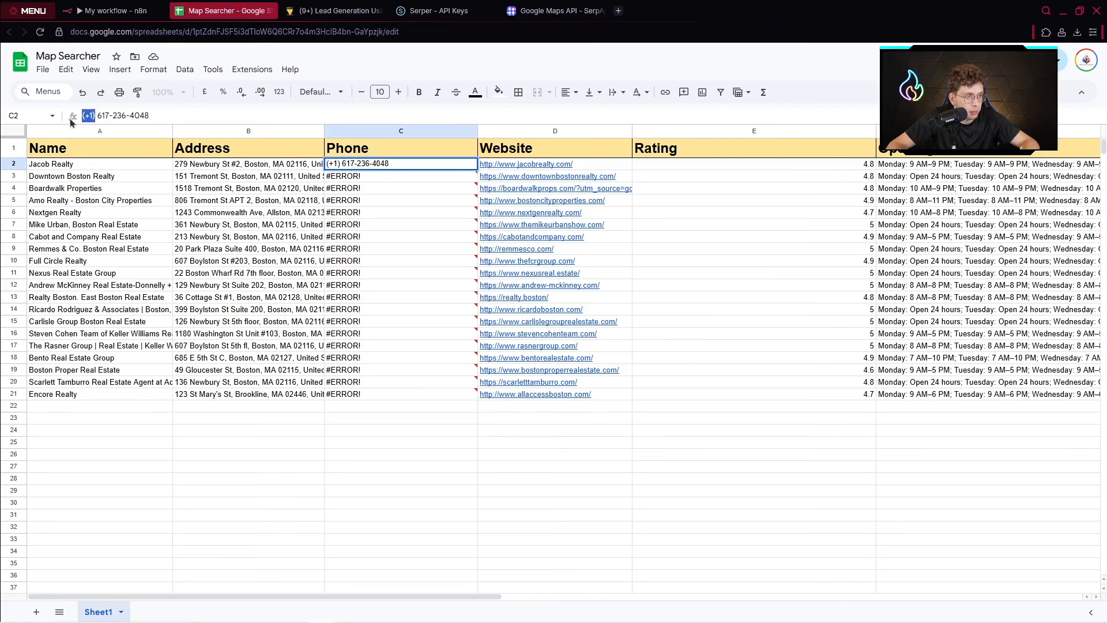
Switch to n8n and add the line "- Make sure the area code is always withing brackets, example: (" to the AI Agent's system message.
{"action": "left_click", "coordinate": [116, 11]}
{"action": "left_click", "coordinate": [58, 54]}
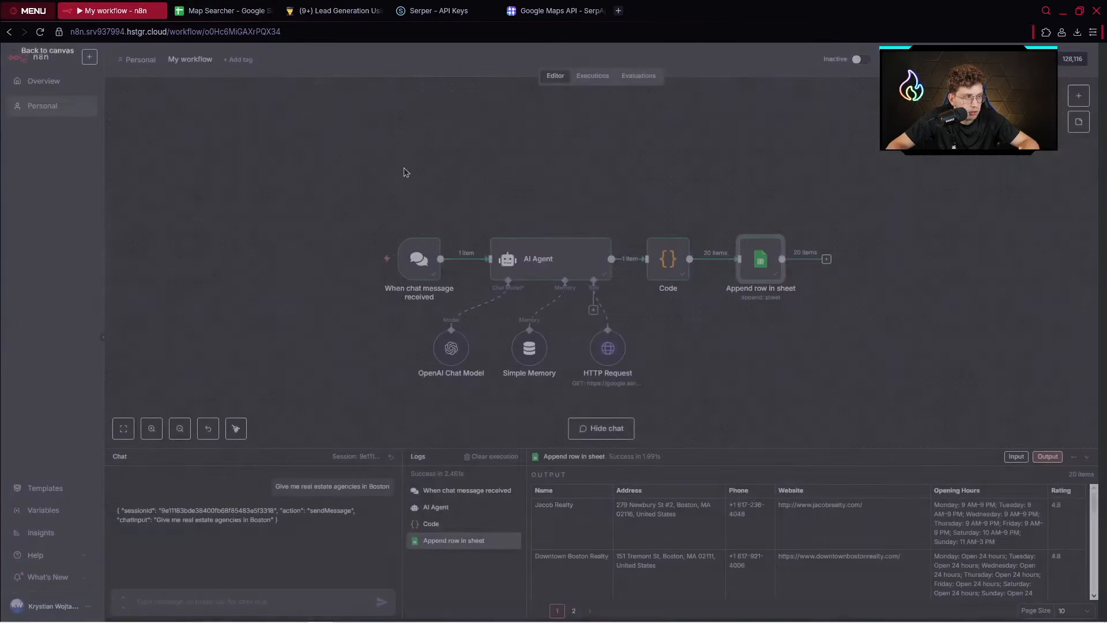
{"action": "double_click", "coordinate": [584, 258]}
{"action": "scroll", "coordinate": [626, 369], "scroll_direction": "down", "scroll_amount": 4}
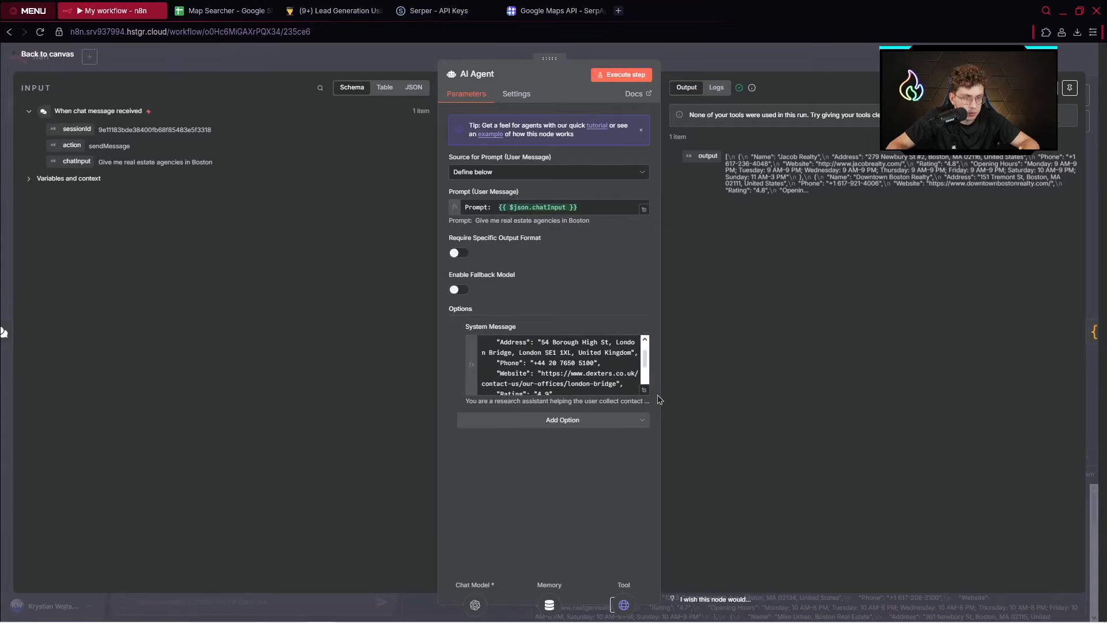
{"action": "left_click", "coordinate": [626, 375]}
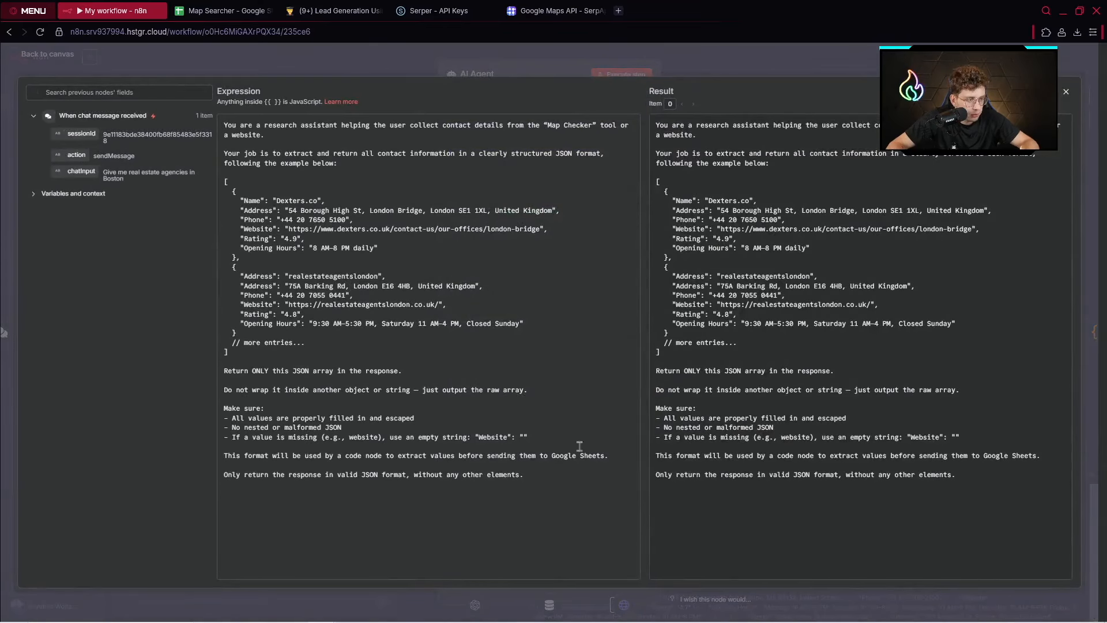
{"action": "key", "text": "Return"}
{"action": "type", "text": "-"}
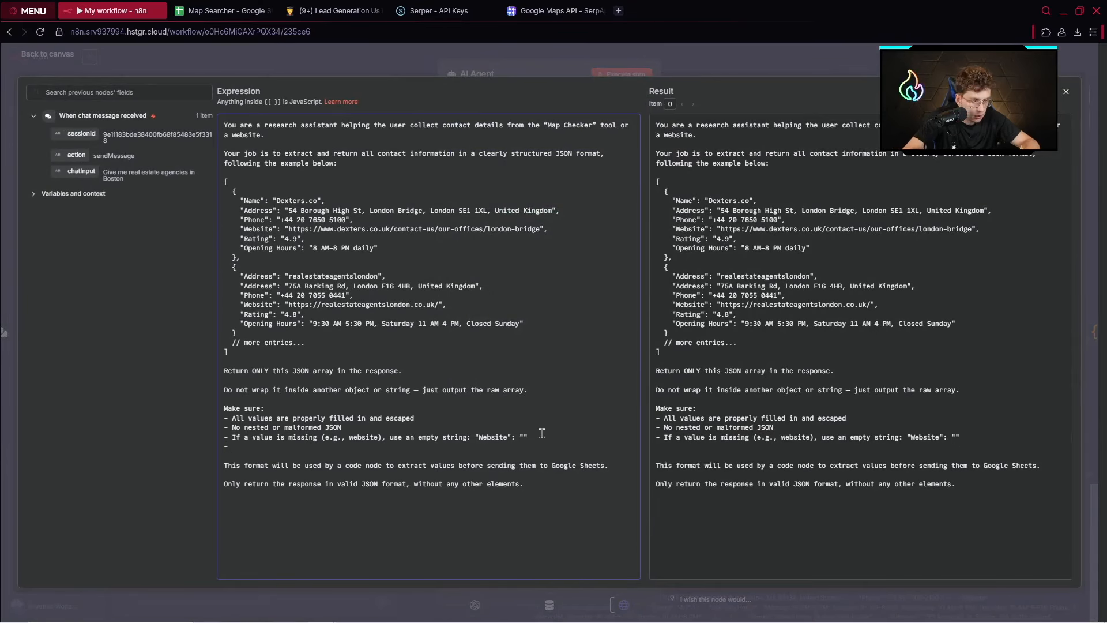
{"action": "type", "text": " Make sure the area co"}
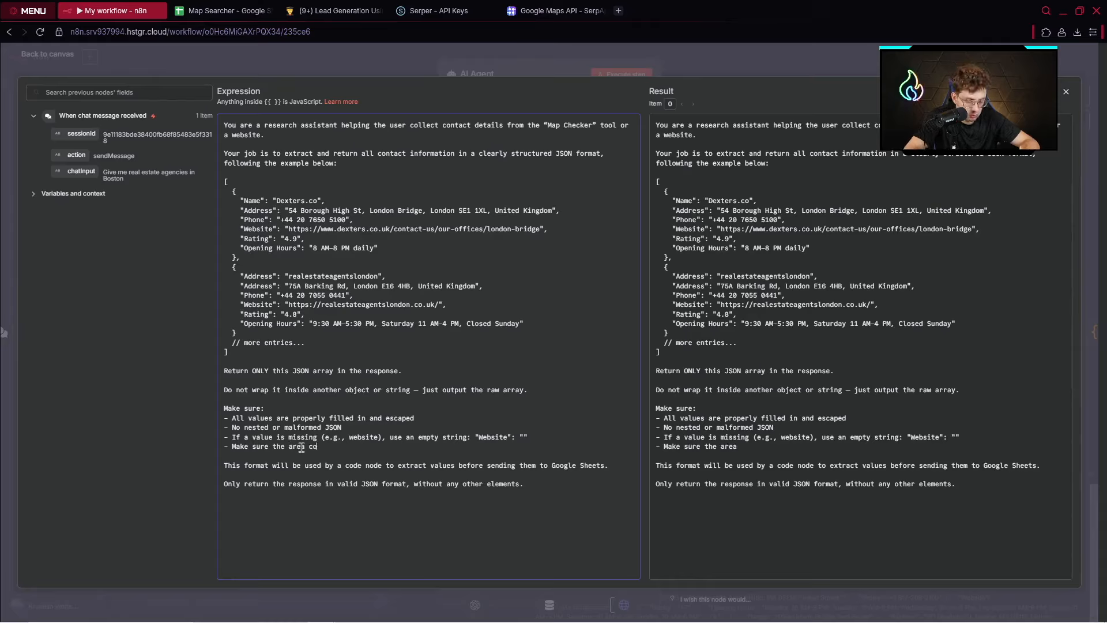
{"action": "type", "text": "de is alwa"}
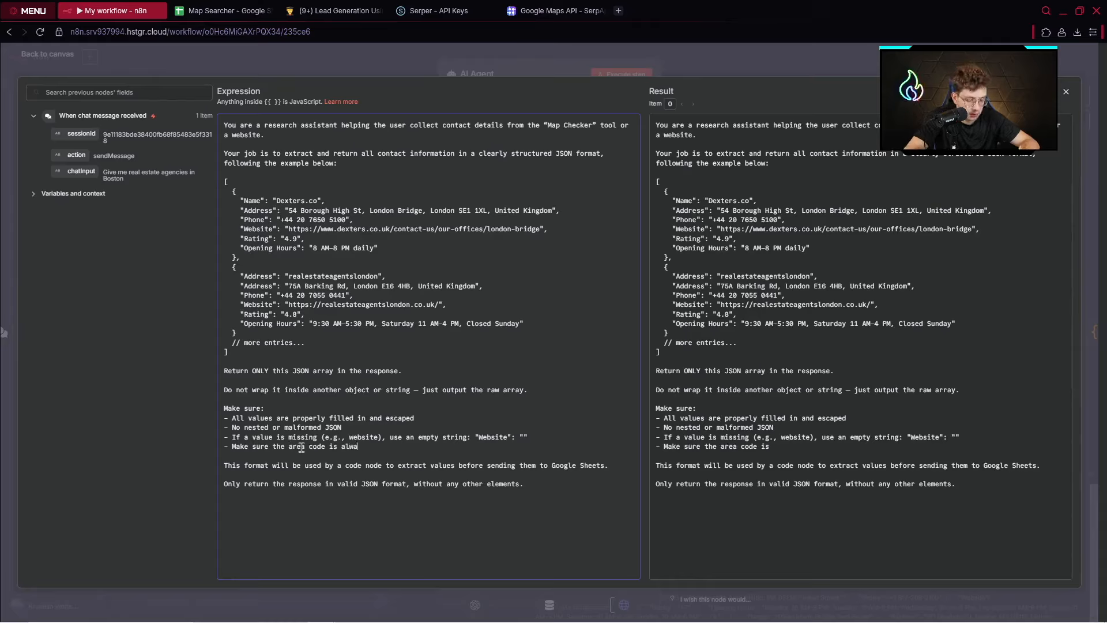
{"action": "type", "text": "ys within"}
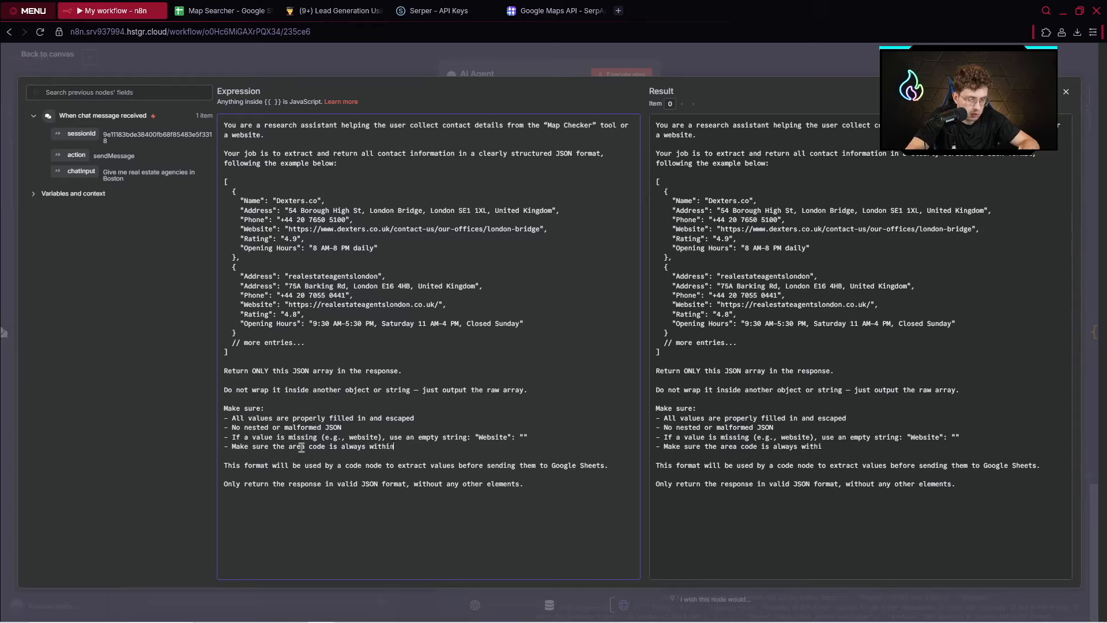
{"action": "type", "text": "g brackets, example: ("}
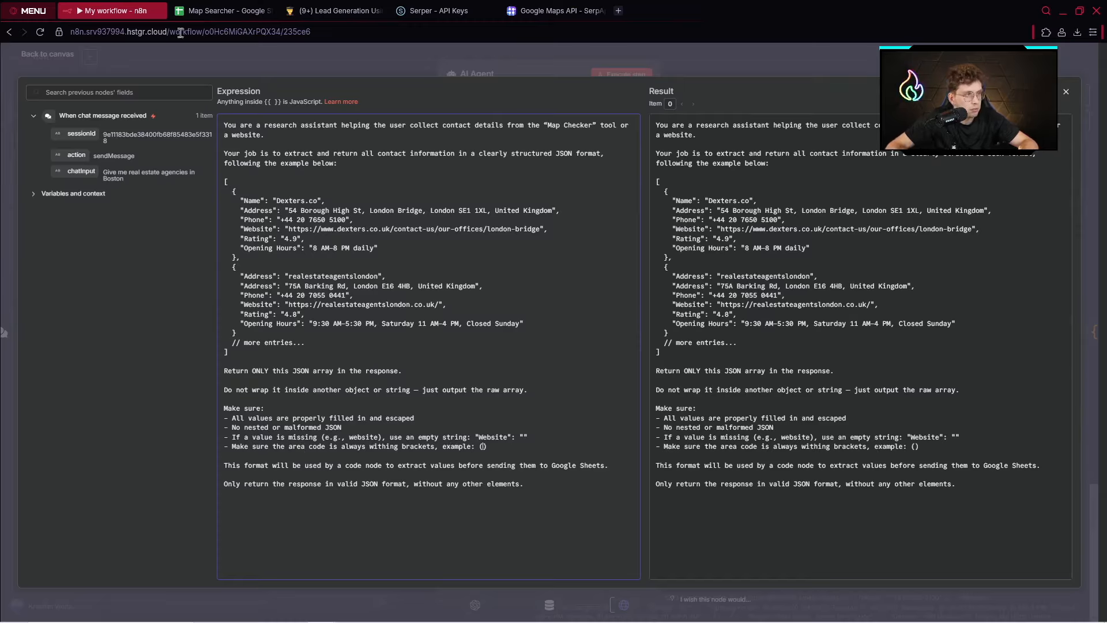
Complete the example in the system message with the phone number copied from cell C2 of Map Searcher, enclosing its country code as (+1).
{"action": "left_click", "coordinate": [225, 10]}
{"action": "double_click", "coordinate": [378, 163]}
{"action": "key", "text": "ctrl+c"}
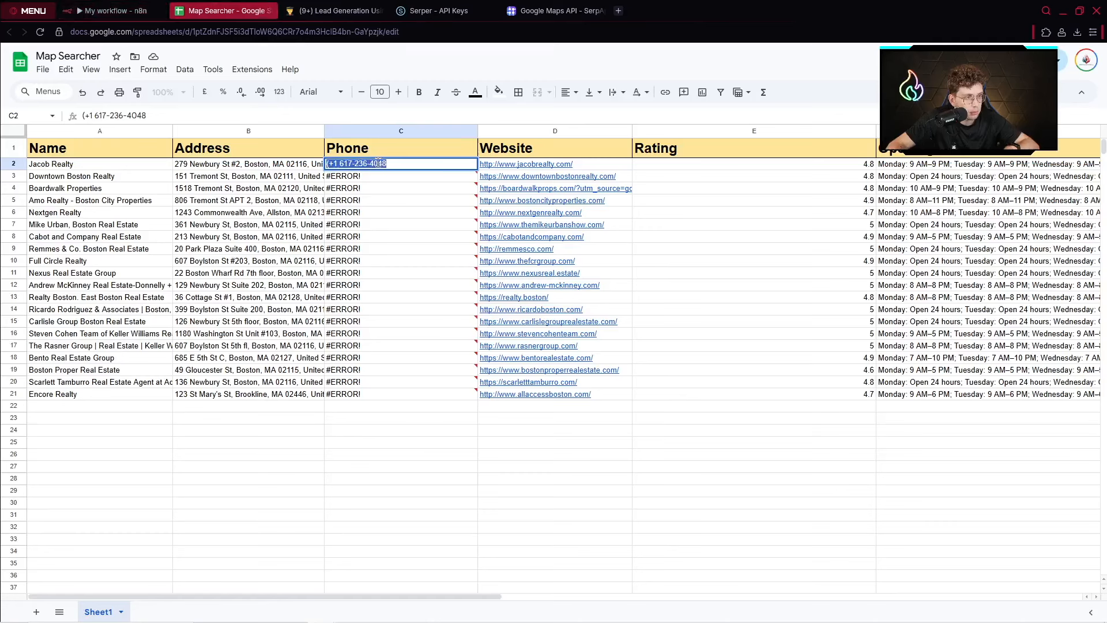
{"action": "left_click", "coordinate": [112, 11]}
{"action": "key", "text": "ctrl+v"}
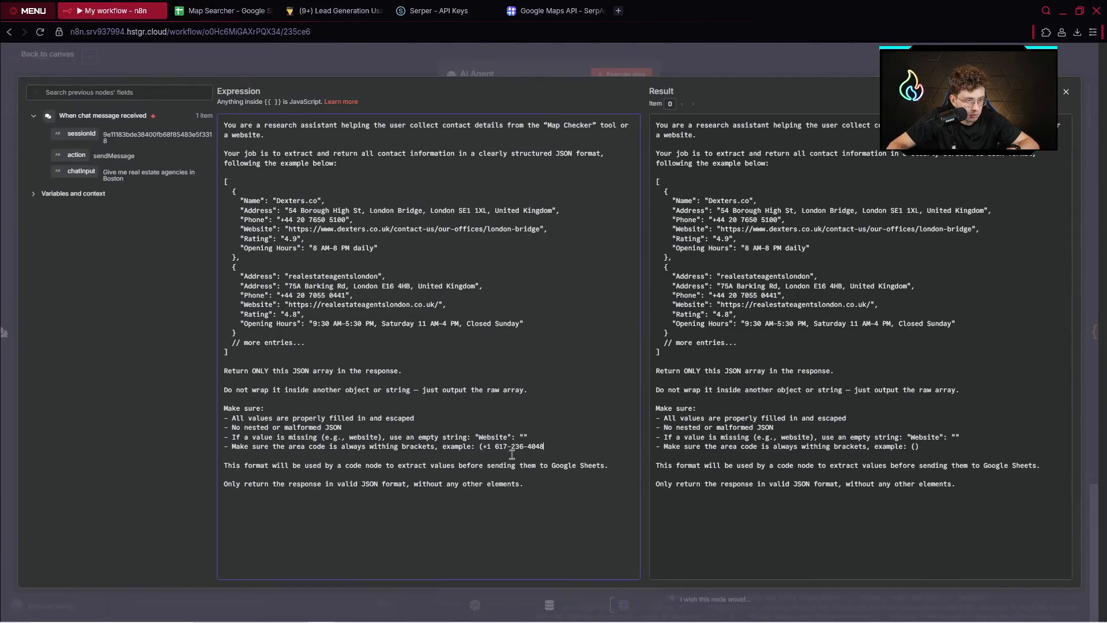
{"action": "type", "text": ")"}
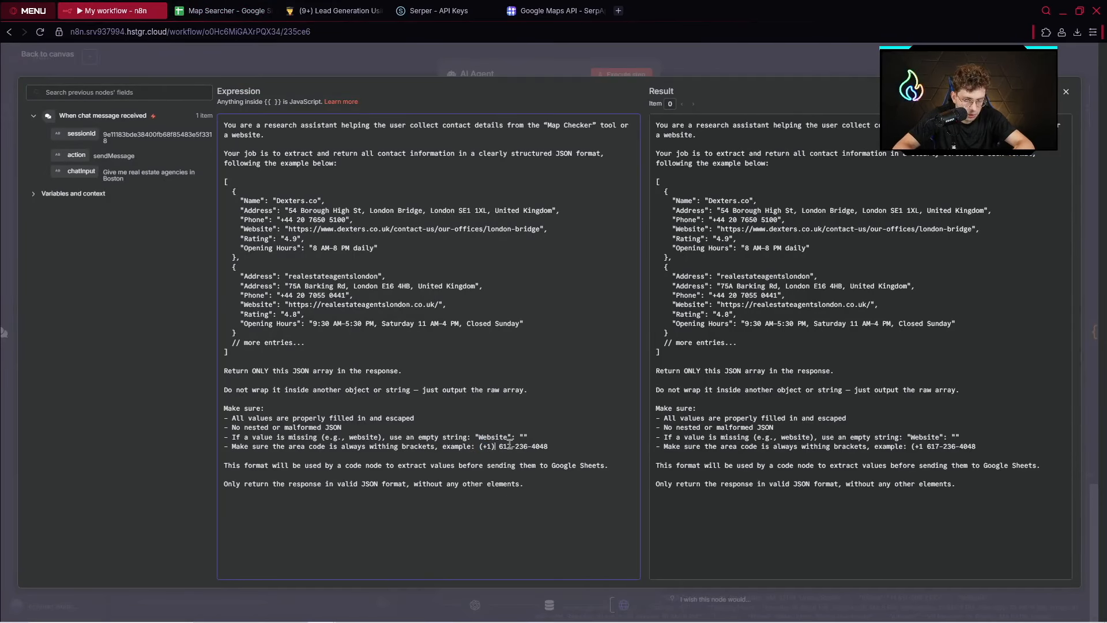
{"action": "left_click", "coordinate": [580, 54]}
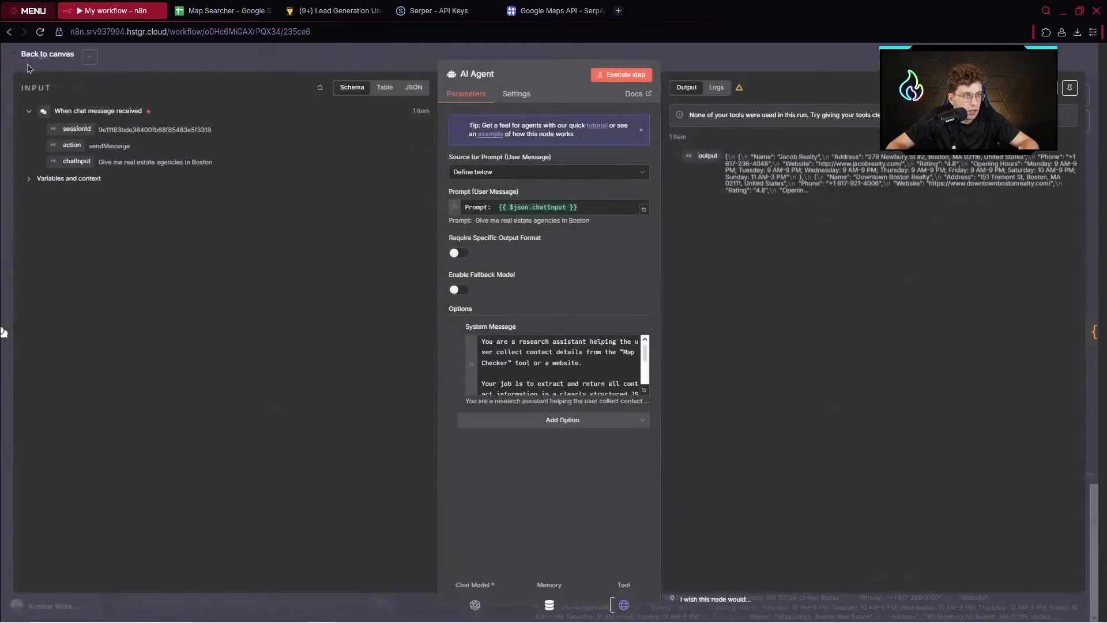
Return to the workflow canvas and resend the chat message "Give me real estate agencies in Boston".
{"action": "left_click", "coordinate": [43, 52]}
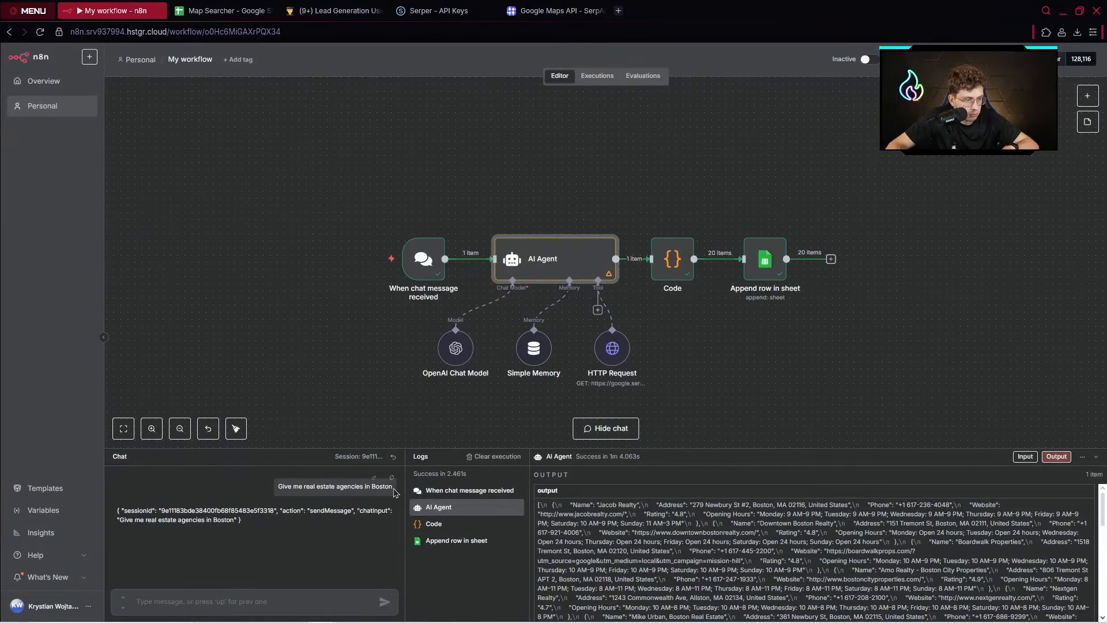
{"action": "key", "text": "Up"}
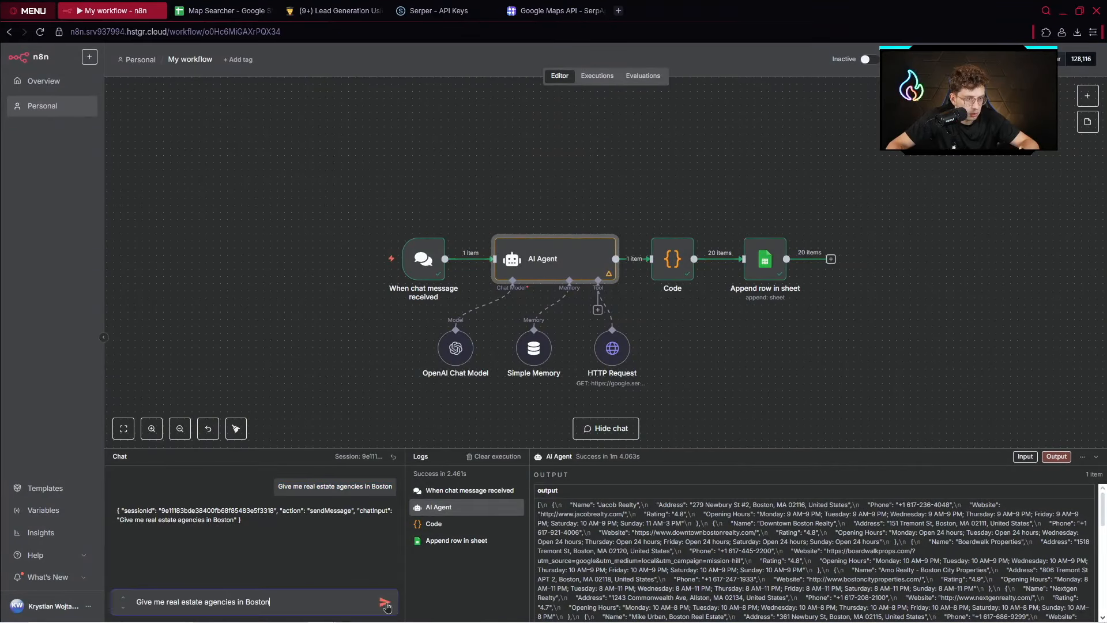
{"action": "key", "text": "Return"}
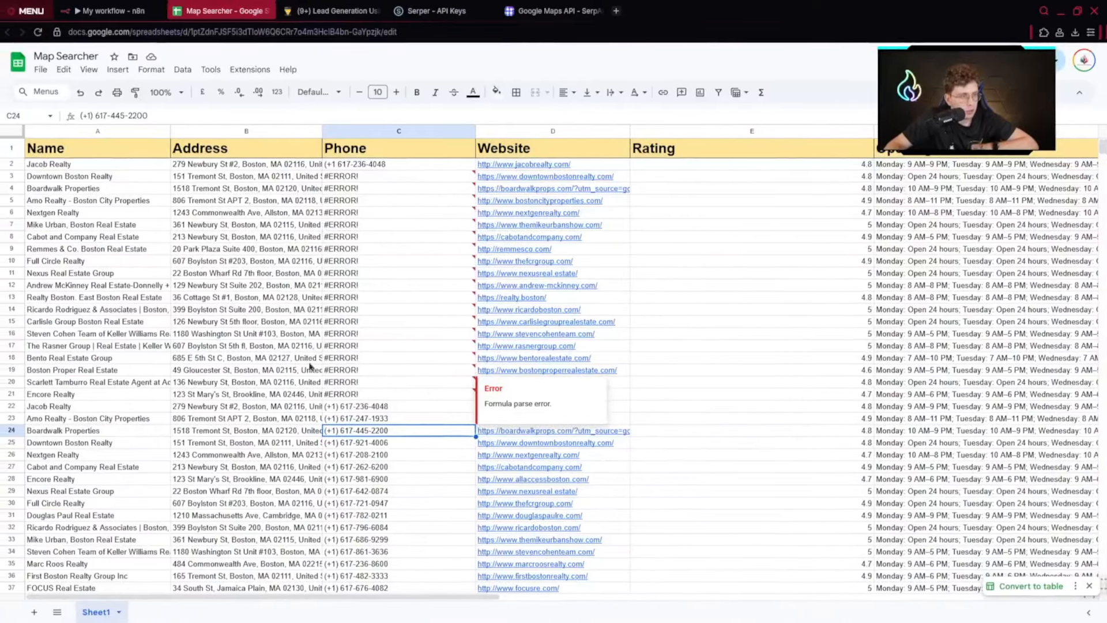
Compare the earlier rows with the newly appended real estate rows in the Map Searcher spreadsheet, focusing on the Phone column.
{"action": "left_click_drag", "start_coordinate": [82, 151], "coordinate": [504, 424]}
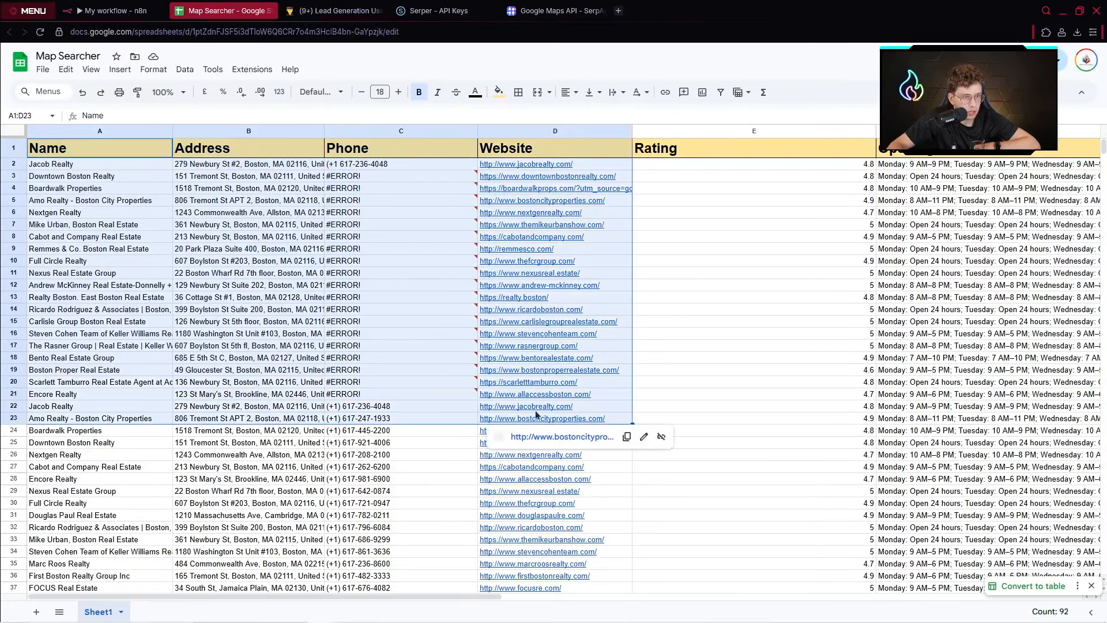
{"action": "left_click_drag", "start_coordinate": [429, 408], "coordinate": [400, 508]}
{"action": "scroll", "coordinate": [504, 347], "scroll_direction": "up", "scroll_amount": 3}
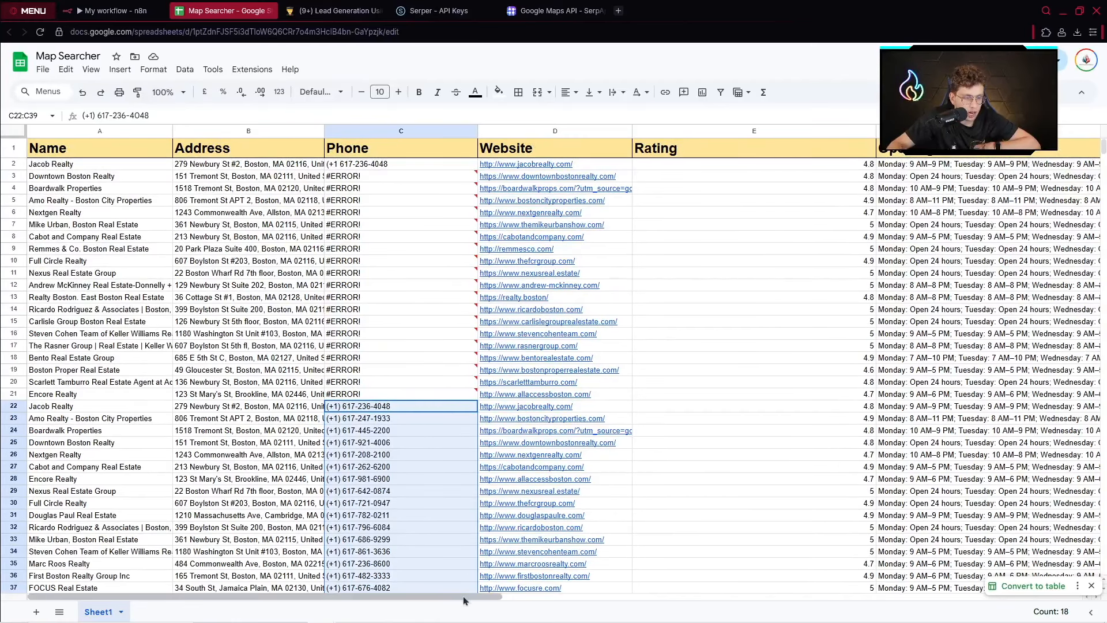
{"action": "left_click_drag", "start_coordinate": [463, 598], "coordinate": [413, 577]}
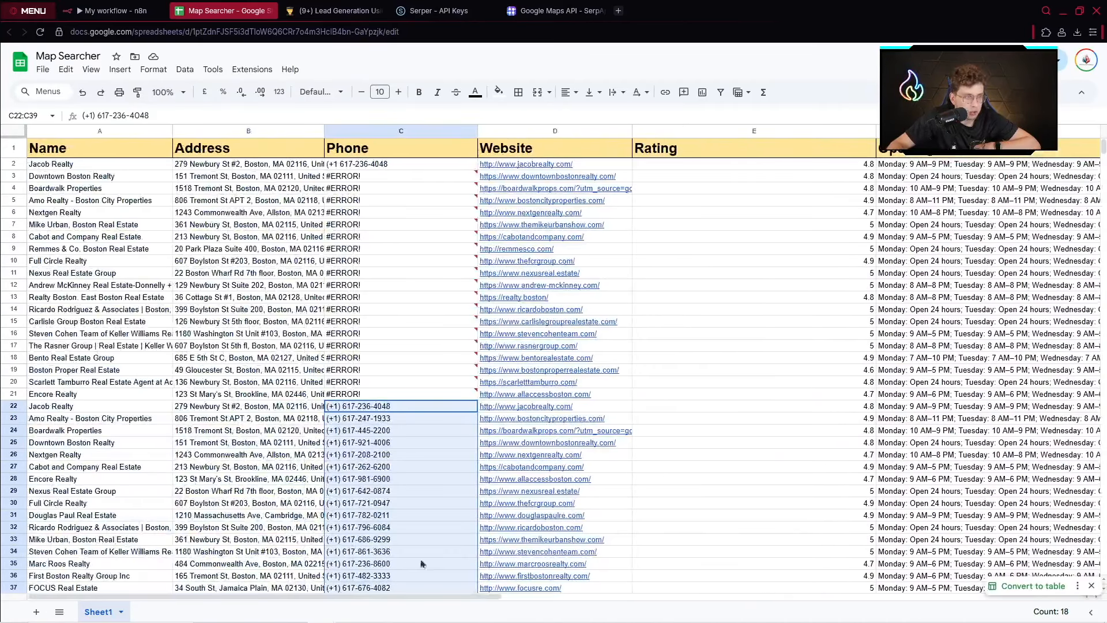
Run the n8n workflow with the chat message "Okey, give me contact details for the best tattoo studios in New York".
{"action": "mouse_move", "coordinate": [454, 302]}
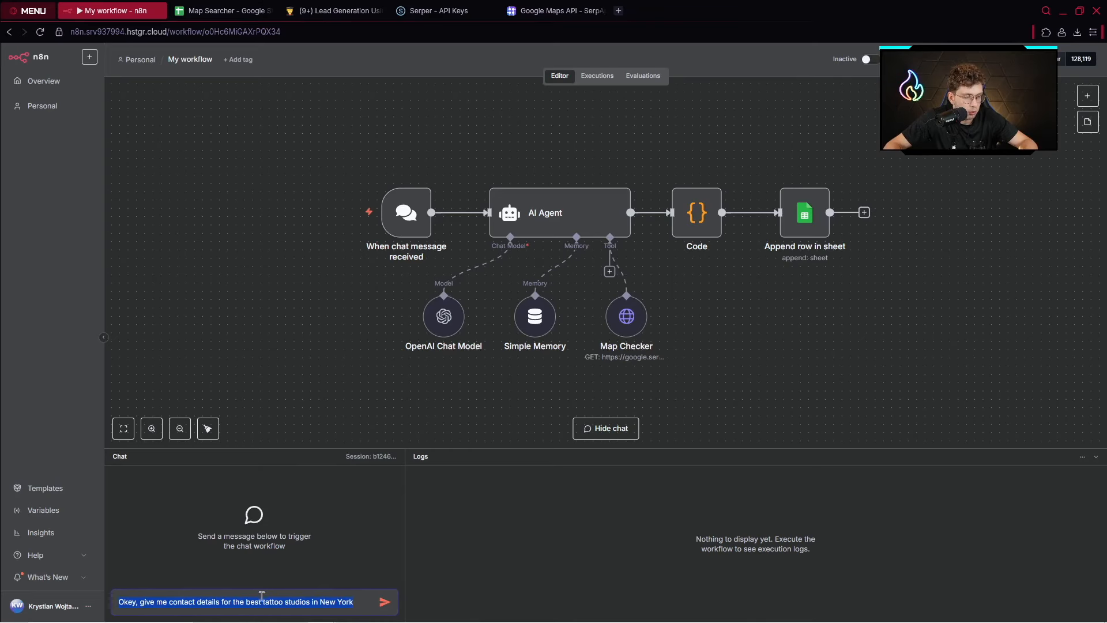
{"action": "left_click", "coordinate": [384, 601]}
{"action": "scroll", "coordinate": [742, 334], "scroll_direction": "down", "scroll_amount": 2}
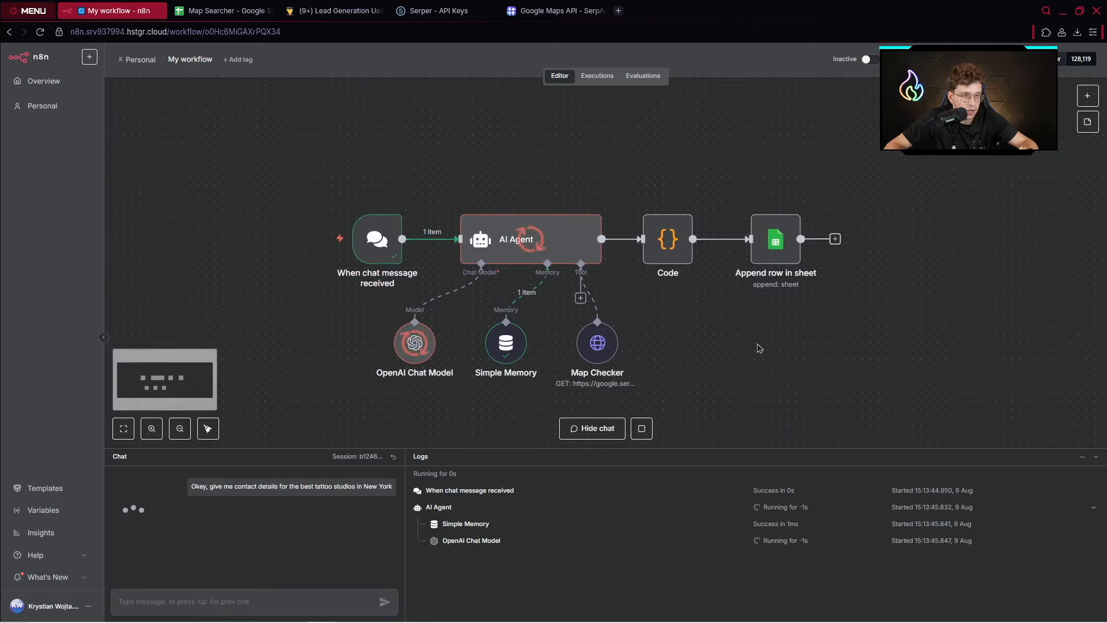
{"action": "scroll", "coordinate": [742, 334], "scroll_direction": "up", "scroll_amount": 1}
{"action": "left_click_drag", "start_coordinate": [742, 334], "coordinate": [737, 311]}
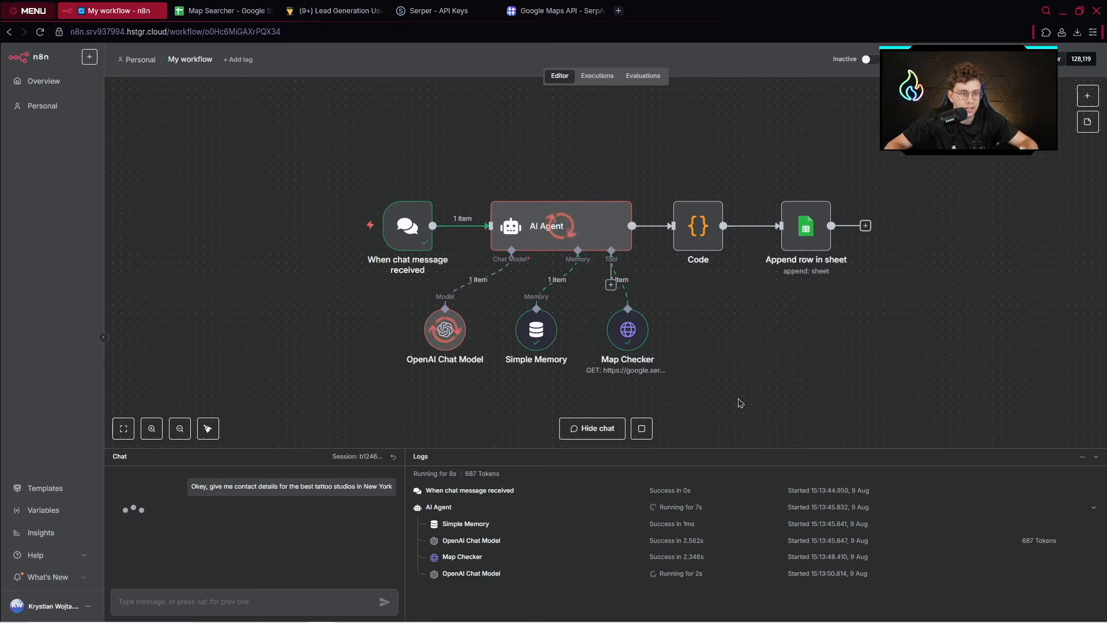
{"action": "left_click_drag", "start_coordinate": [807, 324], "coordinate": [805, 324]}
{"action": "left_click", "coordinate": [799, 230]}
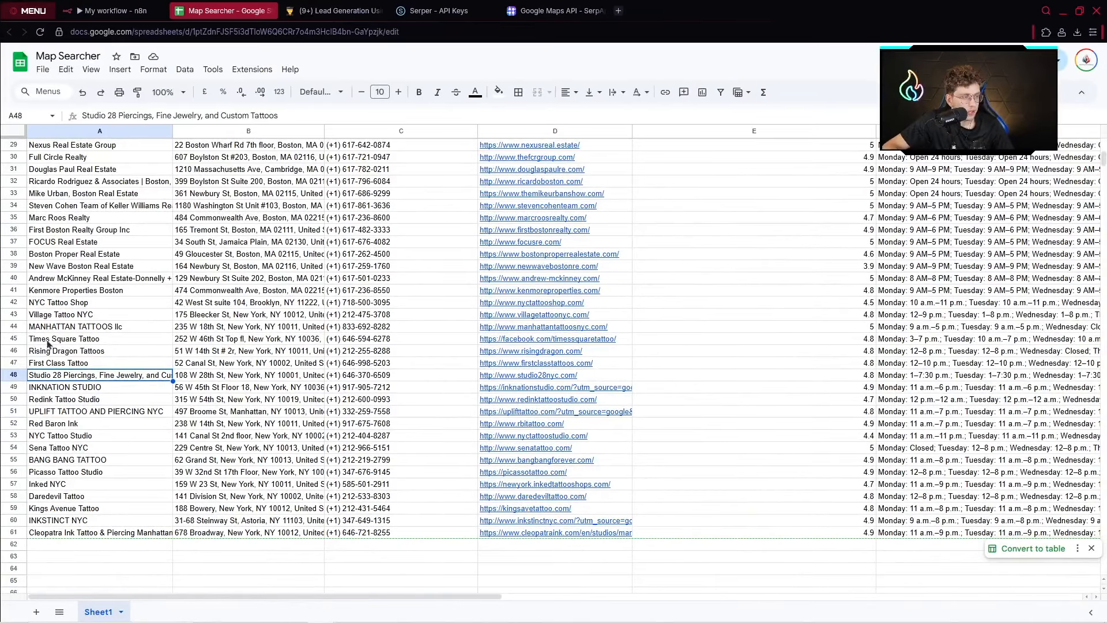
Examine names, addresses, phones, websites, ratings and opening hours of the New York tattoo studios in Map Searcher, and return to the n8n workflow.
{"action": "left_click_drag", "start_coordinate": [47, 342], "coordinate": [105, 357]}
{"action": "left_click", "coordinate": [73, 350]}
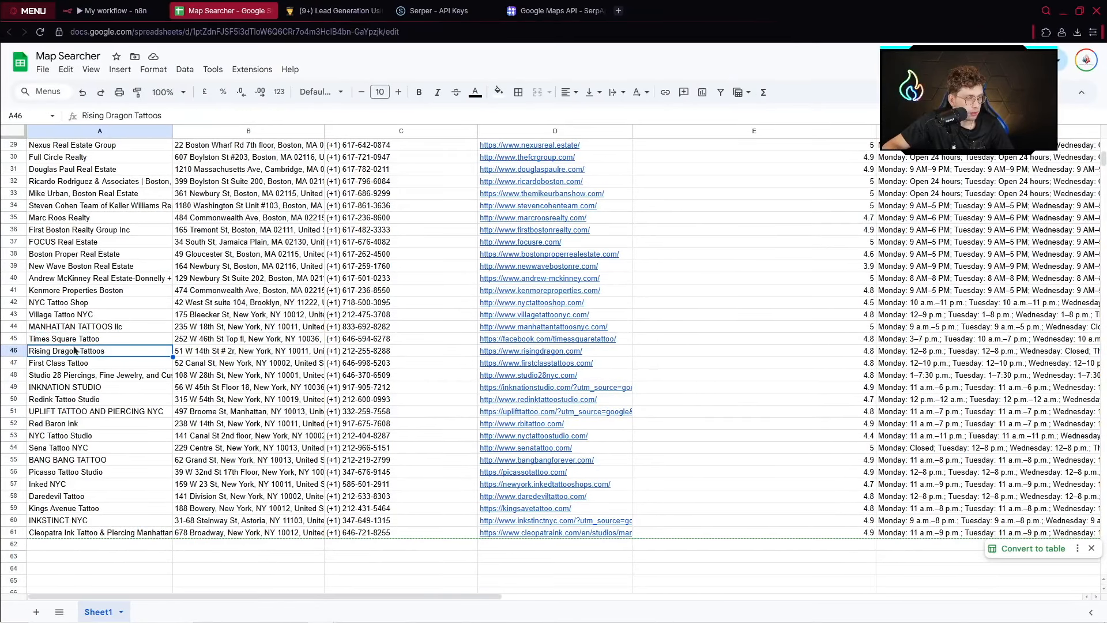
{"action": "left_click_drag", "start_coordinate": [219, 350], "coordinate": [228, 530]}
{"action": "left_click_drag", "start_coordinate": [402, 350], "coordinate": [404, 522]}
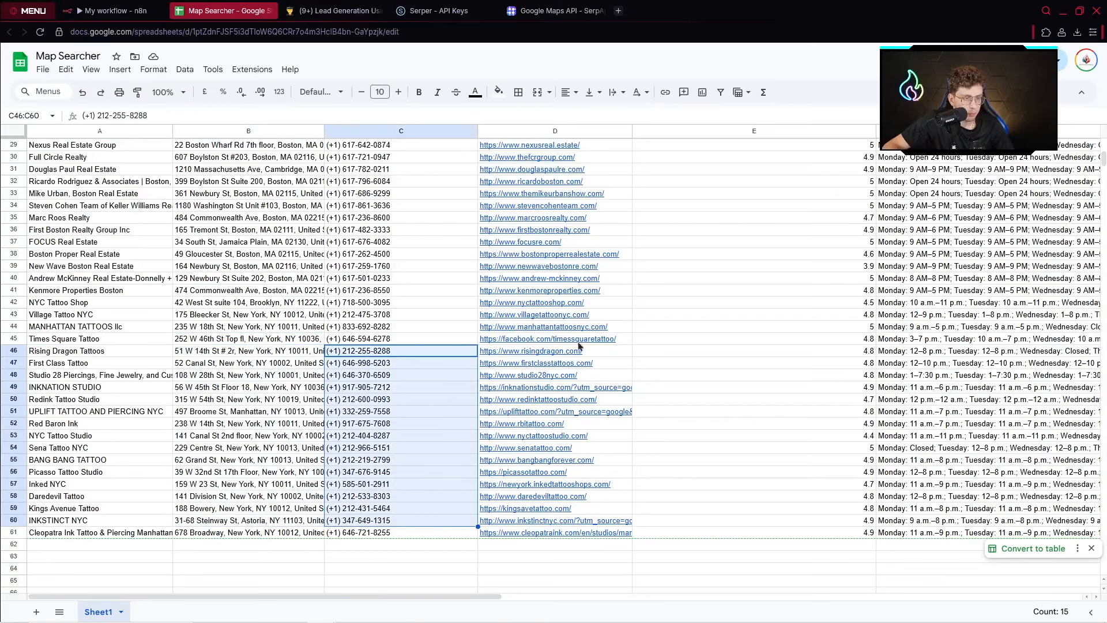
{"action": "left_click_drag", "start_coordinate": [582, 350], "coordinate": [577, 520]}
{"action": "scroll", "coordinate": [618, 383], "scroll_direction": "up", "scroll_amount": 5}
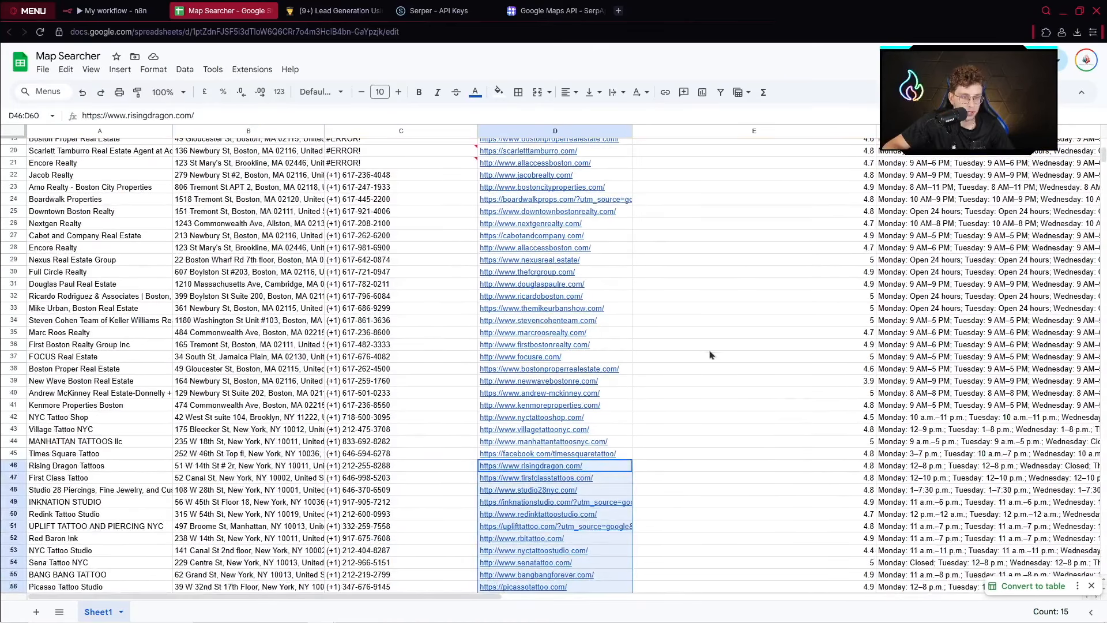
{"action": "scroll", "coordinate": [724, 348], "scroll_direction": "down", "scroll_amount": 4}
{"action": "left_click_drag", "start_coordinate": [807, 248], "coordinate": [831, 417]}
{"action": "left_click", "coordinate": [979, 251]}
{"action": "left_click_drag", "start_coordinate": [979, 254], "coordinate": [923, 452]}
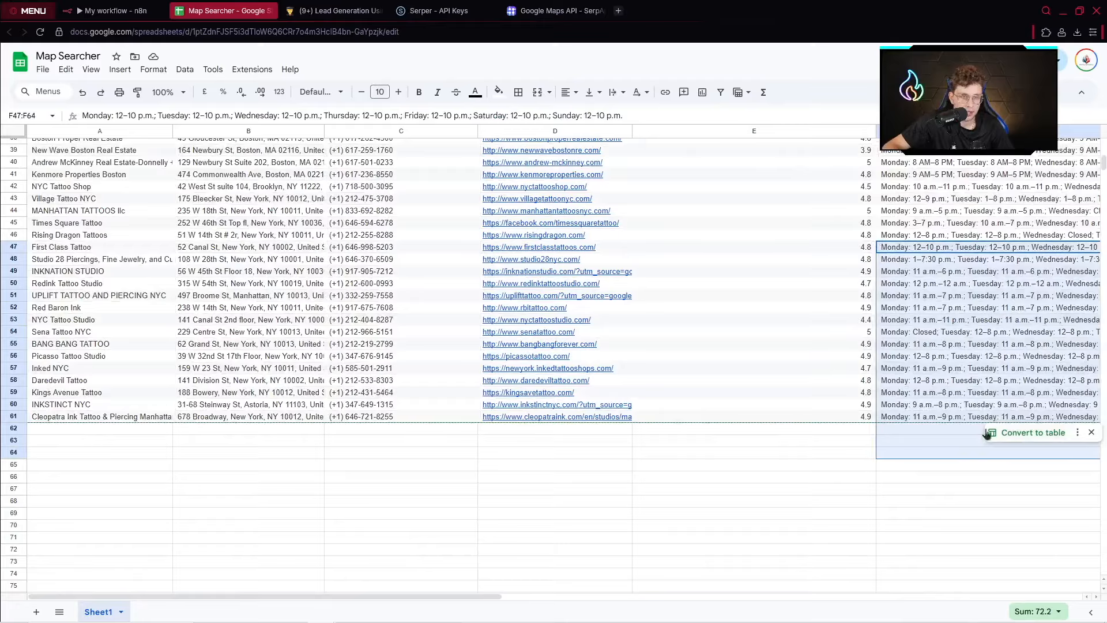
{"action": "scroll", "coordinate": [898, 288], "scroll_direction": "up", "scroll_amount": 10}
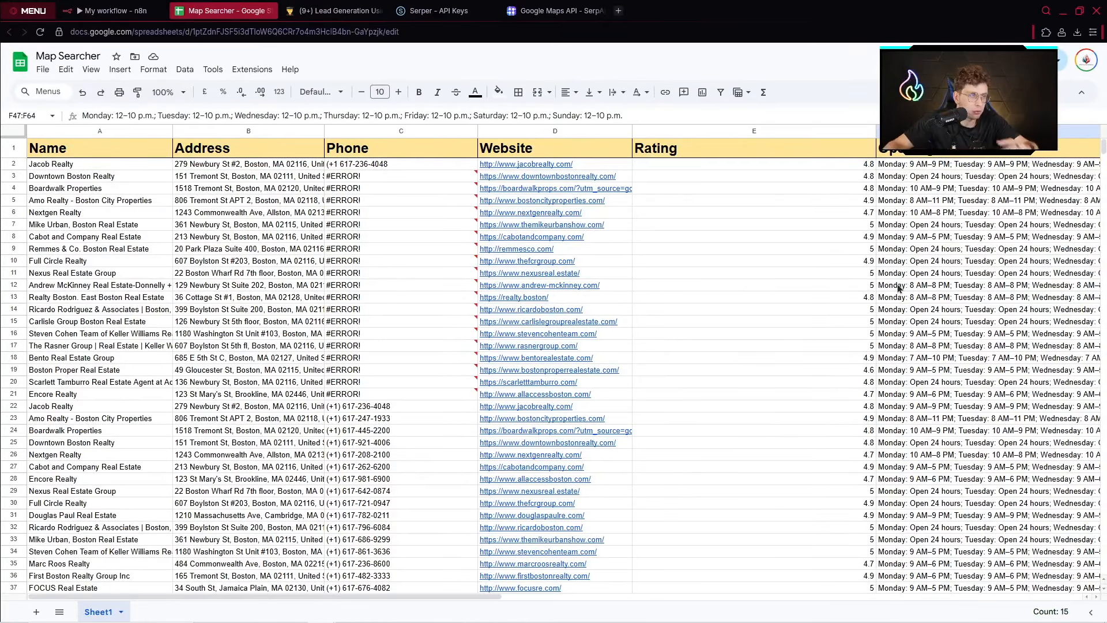
{"action": "left_click", "coordinate": [95, 6]}
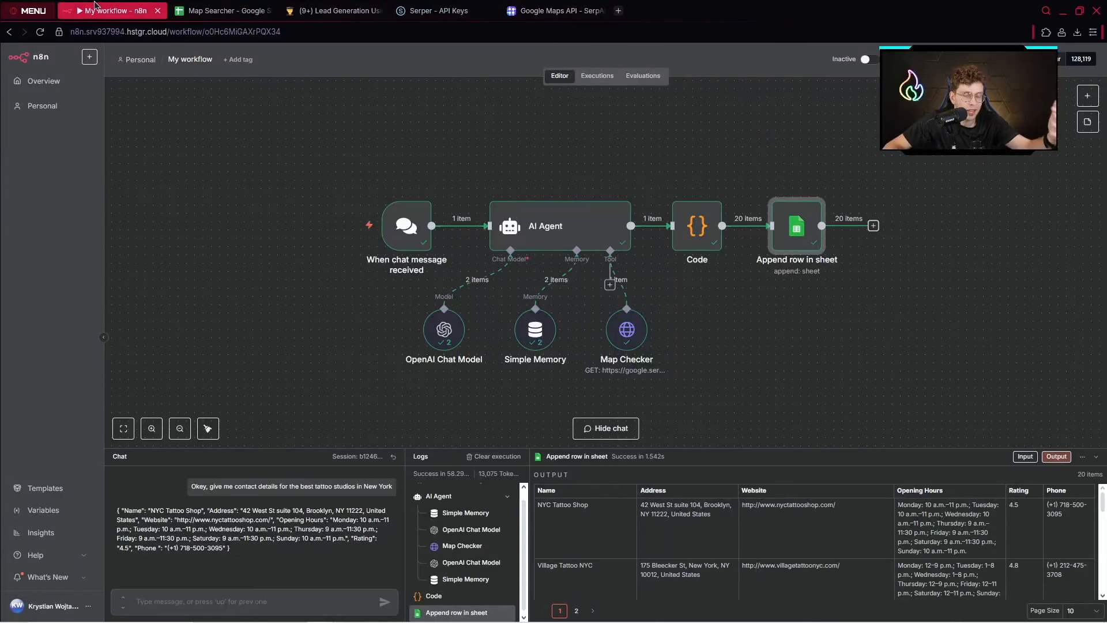